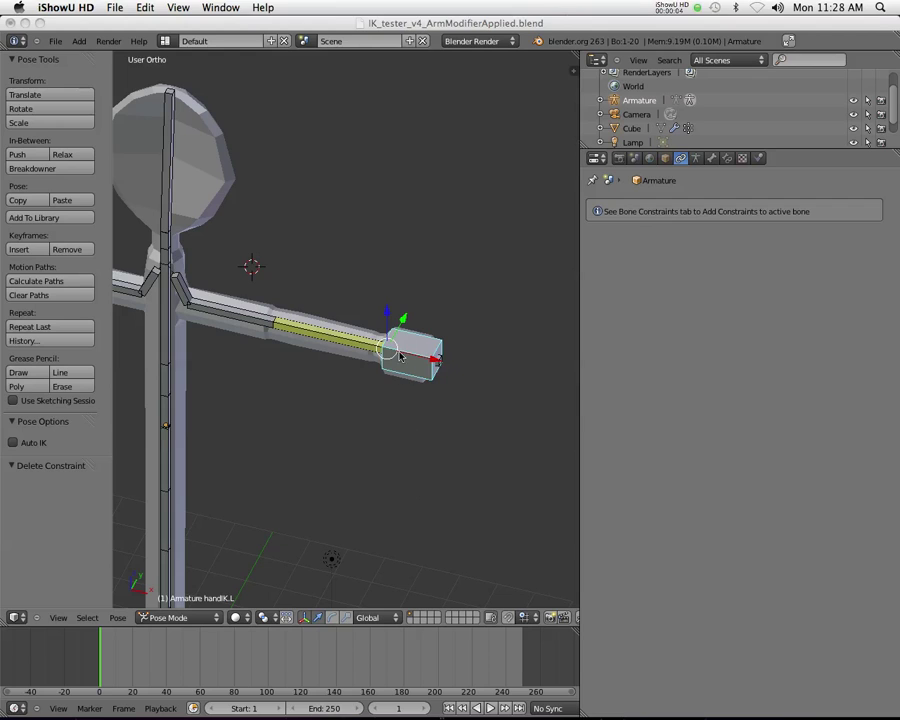
- Show the left forearm bone's IK constraint, then test it by moving the handIK.L bone and undo that move
{"action": "right_click", "coordinate": [353, 341]}
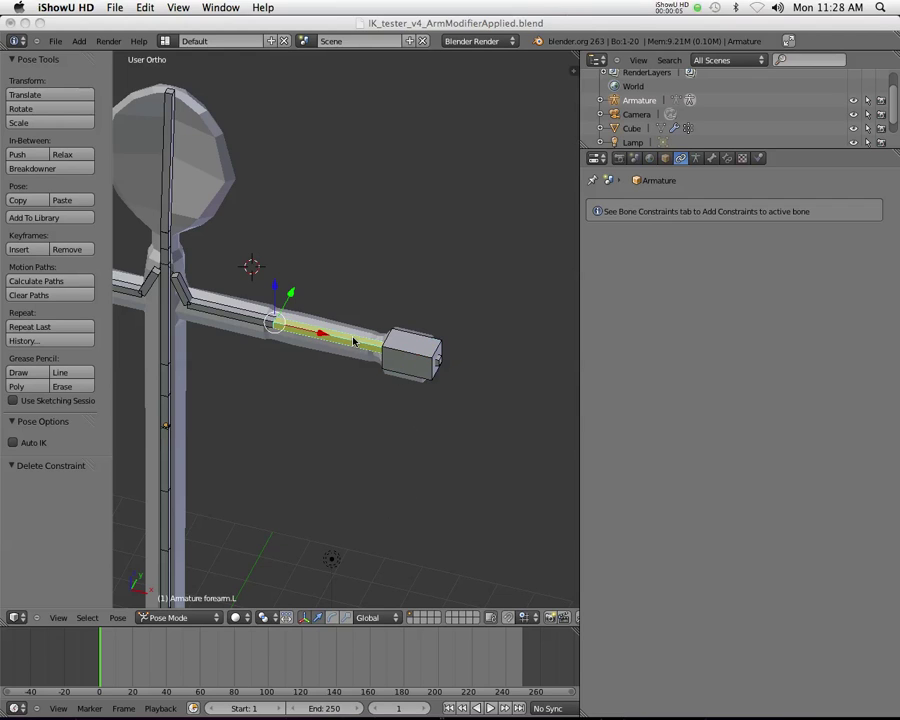
{"action": "left_click", "coordinate": [727, 158]}
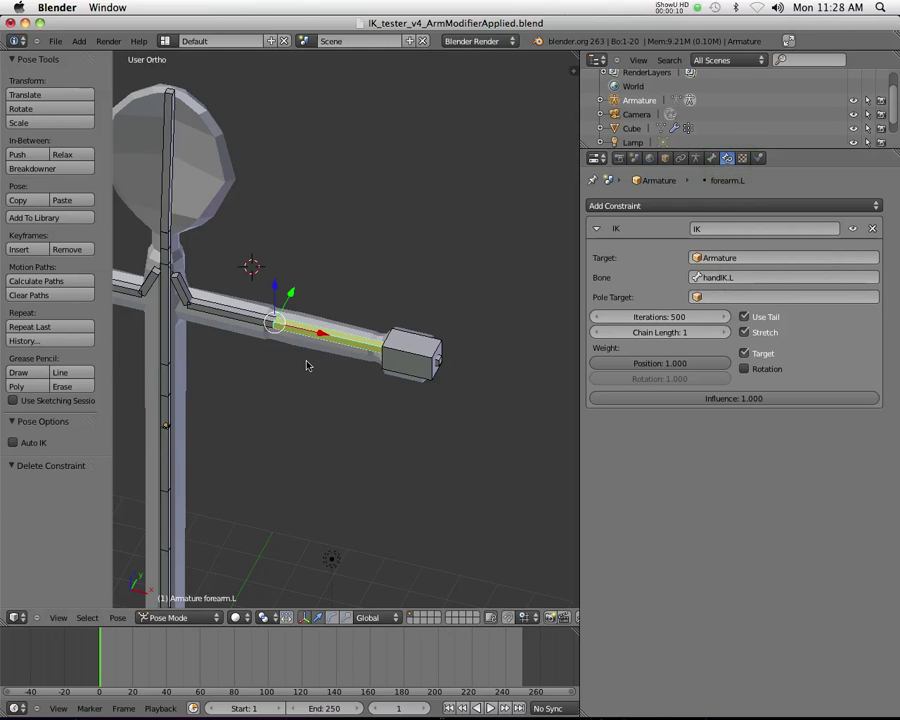
{"action": "middle_click_drag", "start_coordinate": [308, 366], "coordinate": [330, 330]}
{"action": "right_click", "coordinate": [416, 335]}
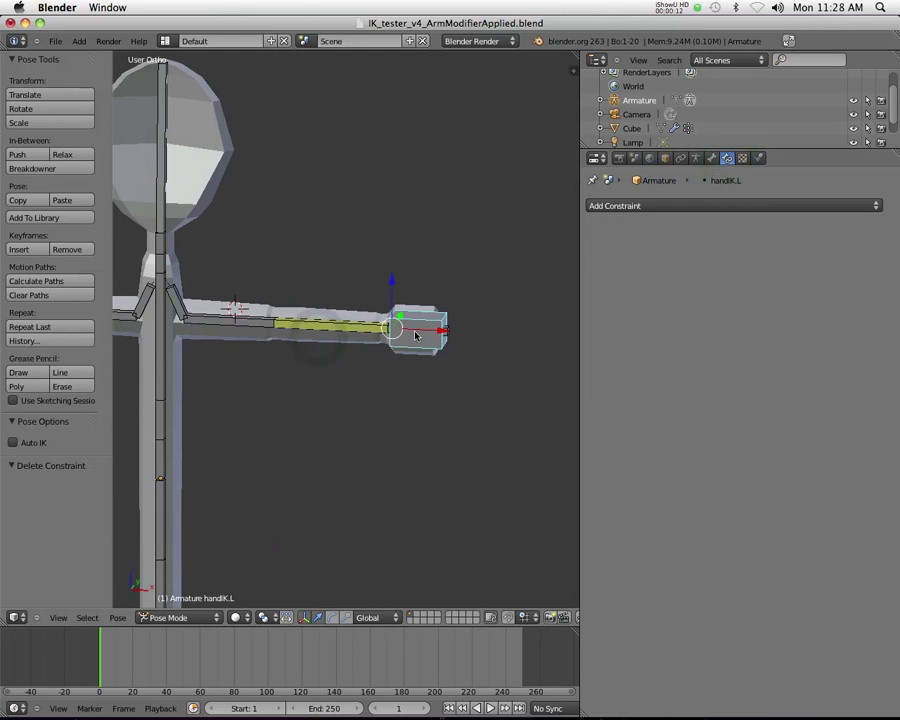
{"action": "key", "text": "g"}
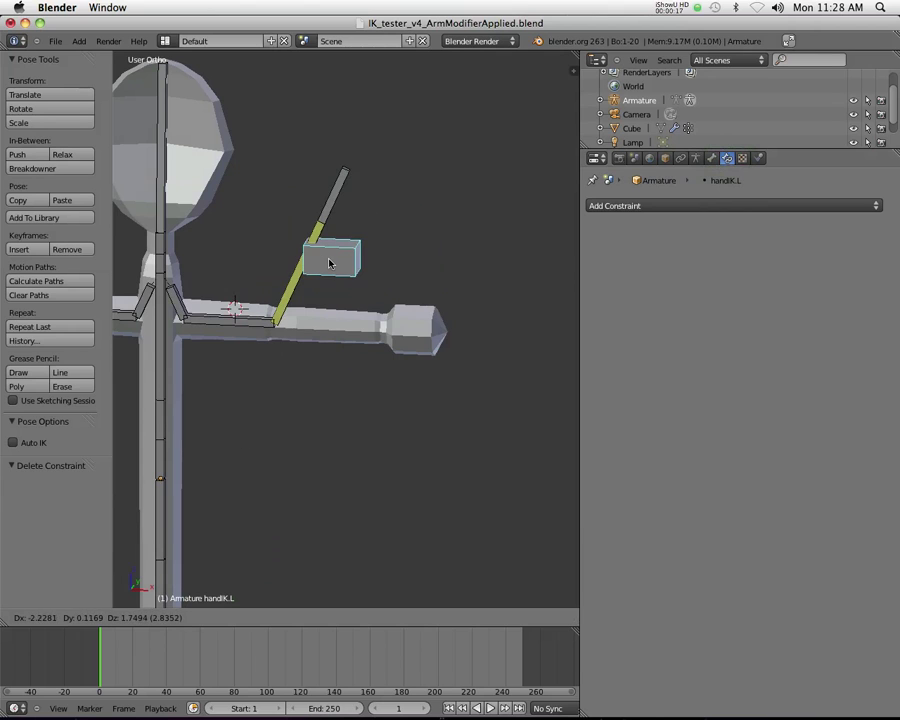
{"action": "left_click", "coordinate": [328, 263]}
{"action": "key", "text": "ctrl+z"}
- Set the left forearm IK constraint's chain length to 3, test it by moving handIK.L, and revert that move
{"action": "right_click", "coordinate": [400, 332]}
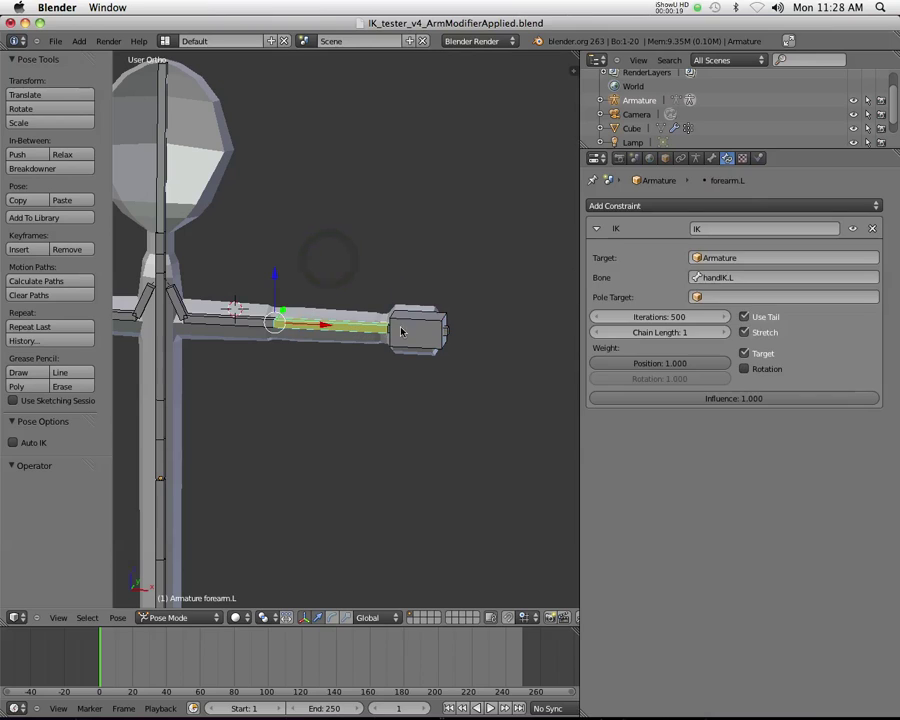
{"action": "left_click", "coordinate": [722, 333]}
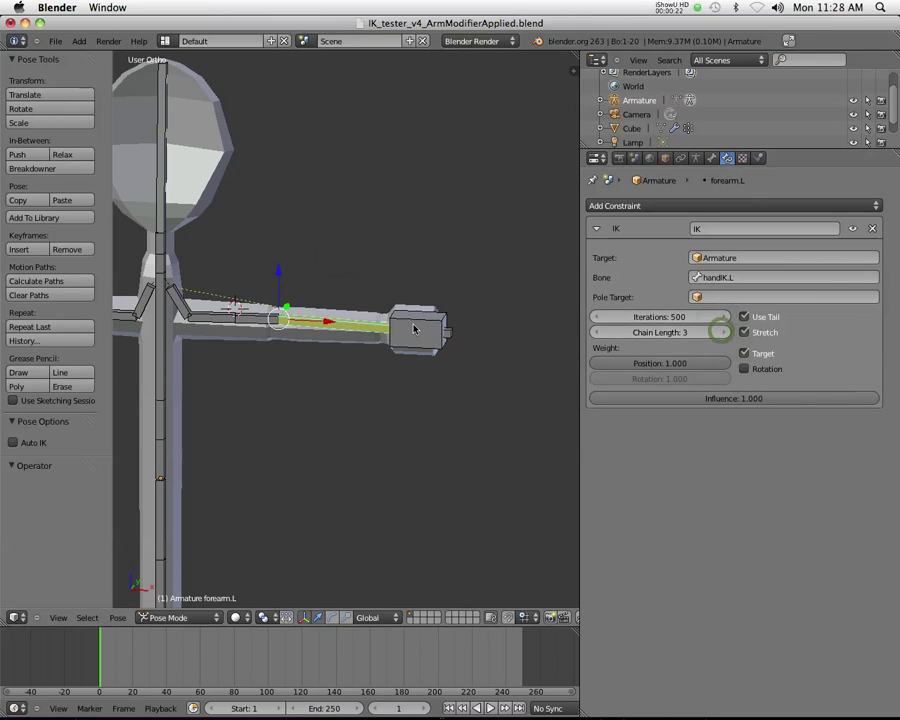
{"action": "right_click", "coordinate": [416, 326]}
{"action": "key", "text": "g"}
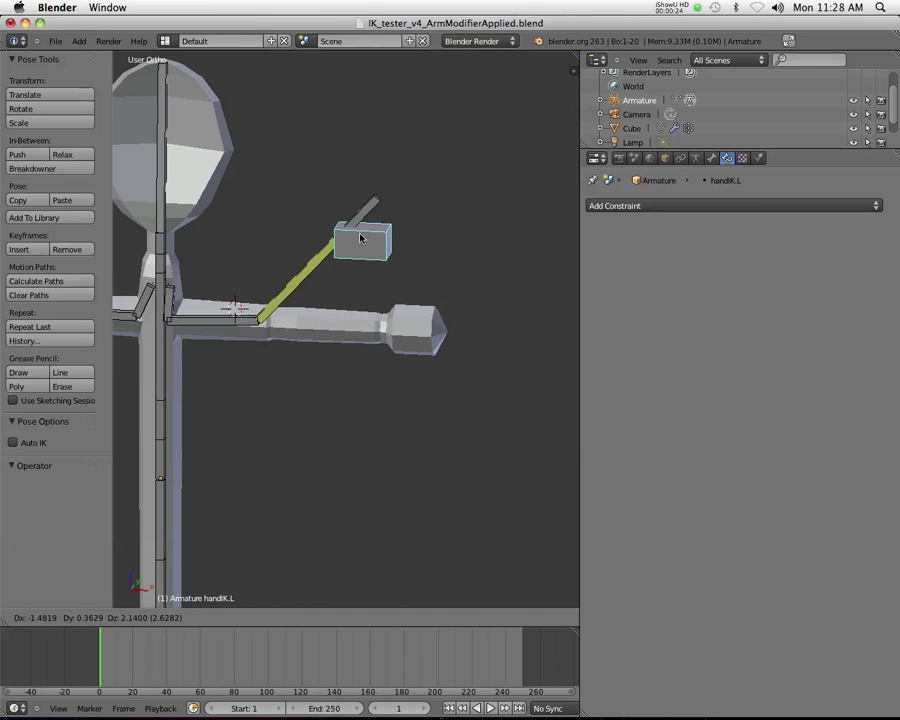
{"action": "left_click", "coordinate": [360, 238]}
{"action": "key", "text": "alt+g"}
- Lower the left forearm IK constraint's chain length by one and test it by moving handIK.L up and toward the body
{"action": "right_click", "coordinate": [308, 322]}
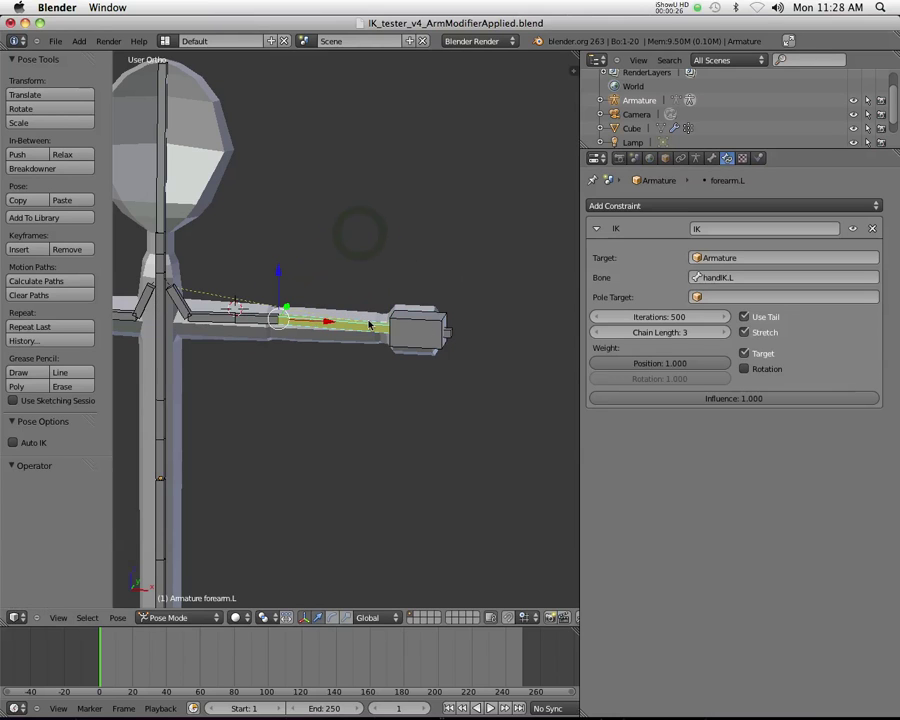
{"action": "right_click", "coordinate": [411, 326]}
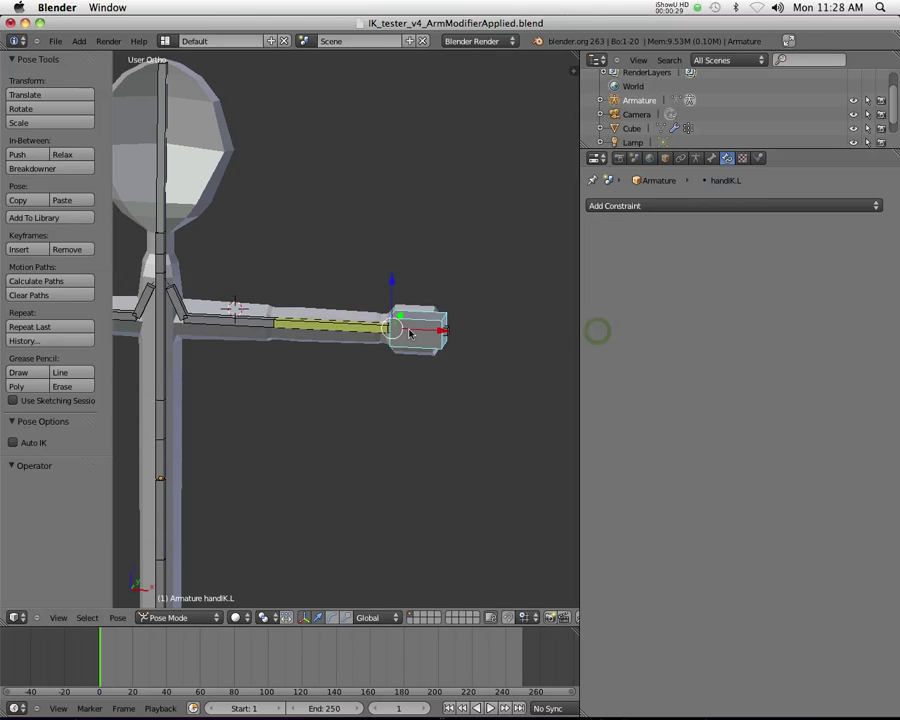
{"action": "key", "text": "g"}
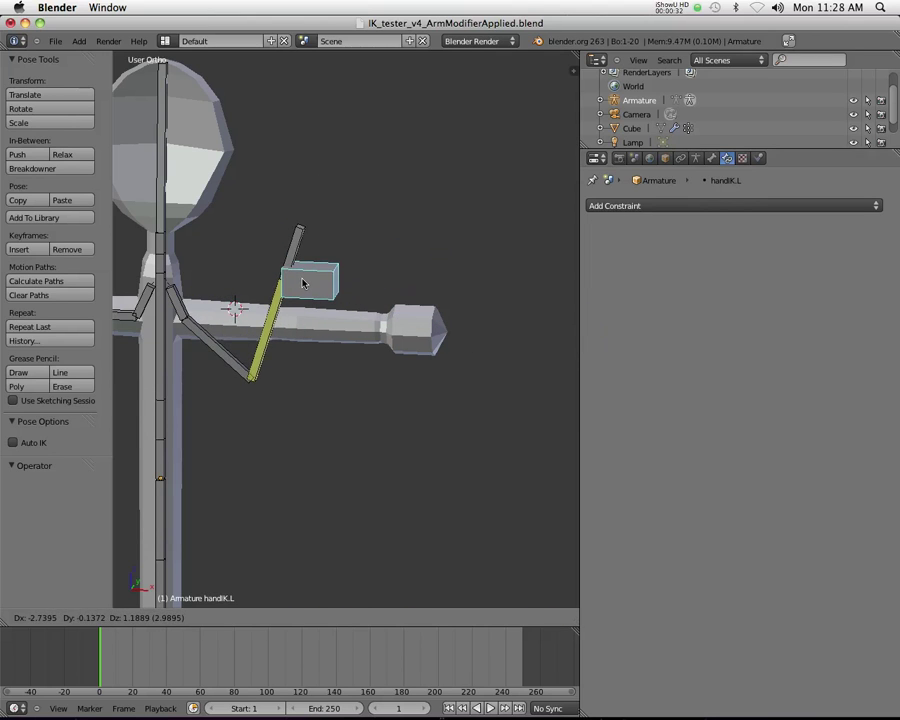
{"action": "left_click", "coordinate": [305, 280]}
- Try moving the handIK.L bone along the global Y axis to check the elbow's bend direction, and undo that move
{"action": "middle_click_drag", "start_coordinate": [305, 280], "coordinate": [266, 296]}
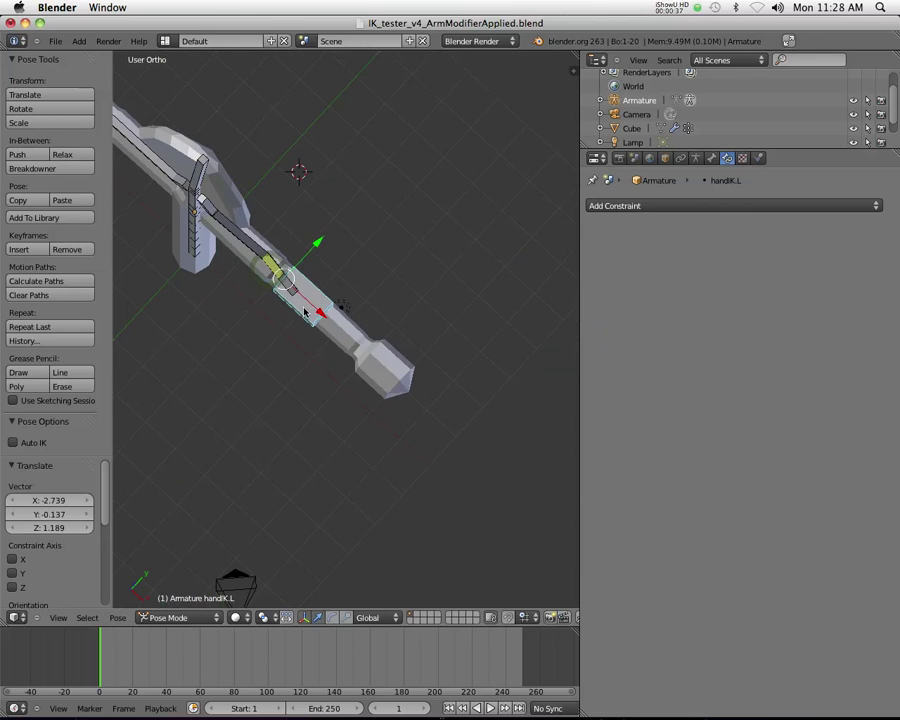
{"action": "key", "text": "g"}
{"action": "key", "text": "y"}
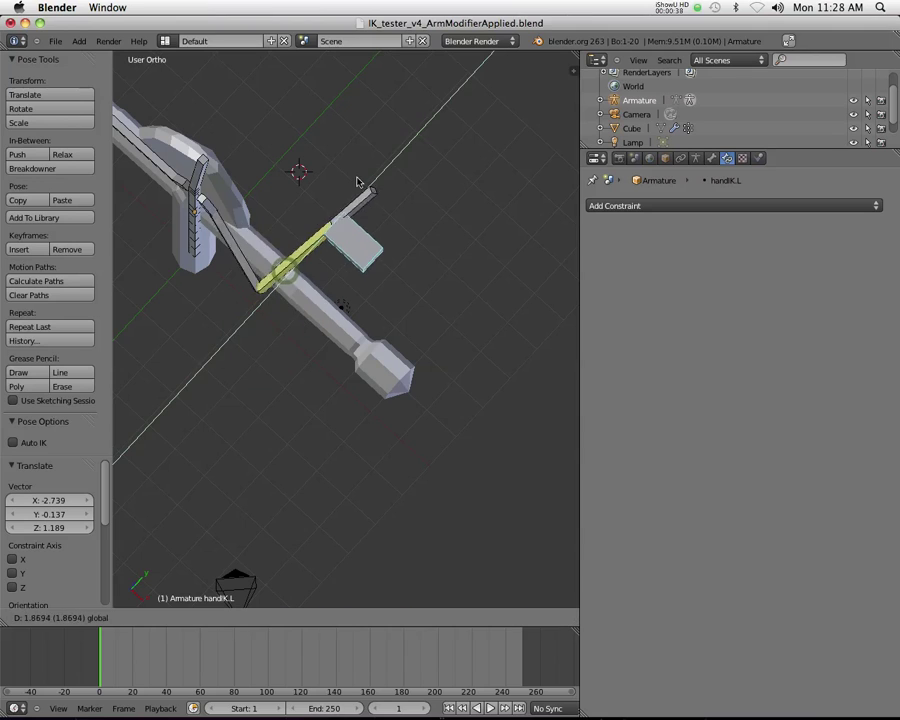
{"action": "left_click", "coordinate": [268, 262]}
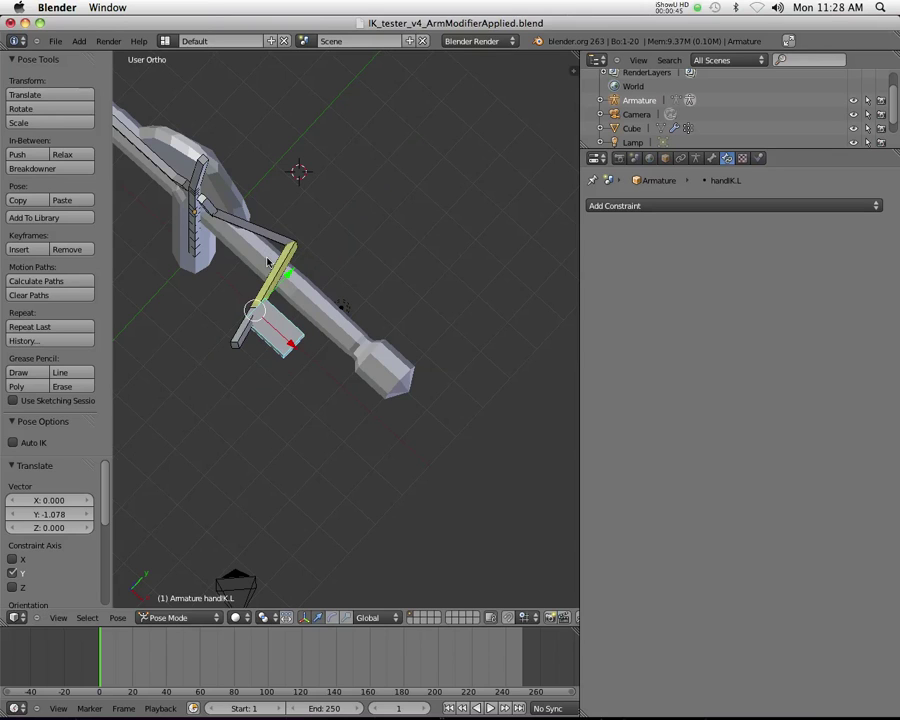
{"action": "key", "text": "ctrl+z"}
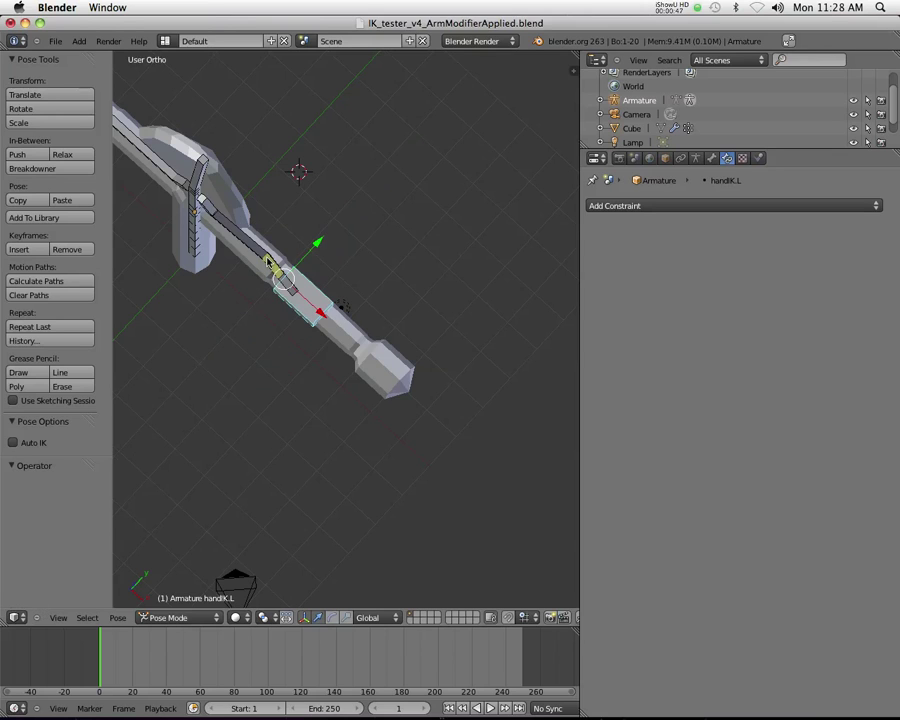
- Clear the handIK.L bone's pose transforms to return it to its rest position
{"action": "left_click", "coordinate": [119, 619]}
{"action": "mouse_move", "coordinate": [175, 557]}
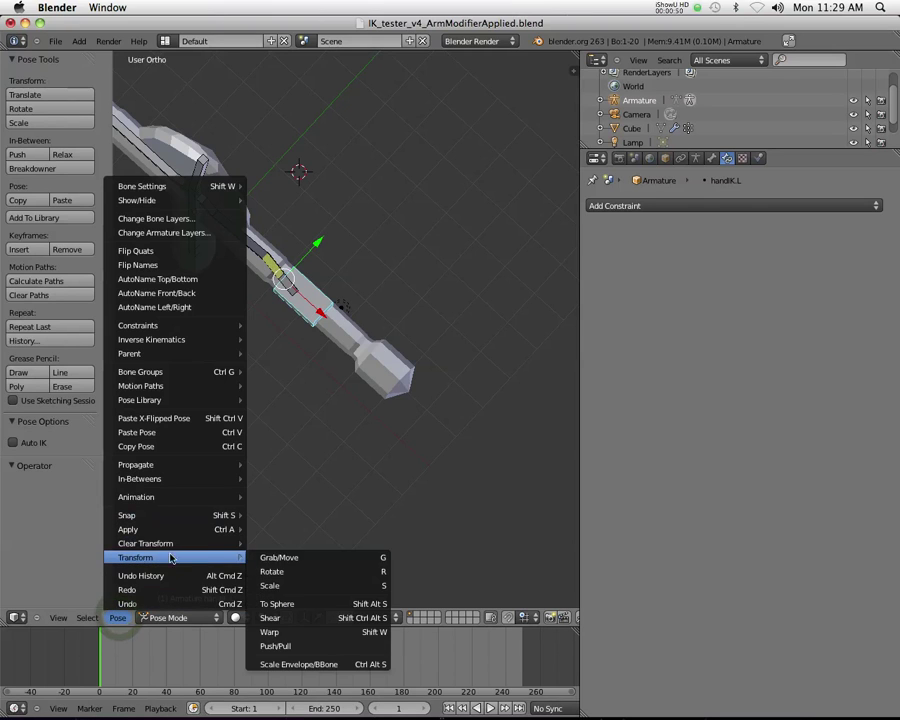
{"action": "mouse_move", "coordinate": [238, 543]}
{"action": "left_click", "coordinate": [265, 541]}
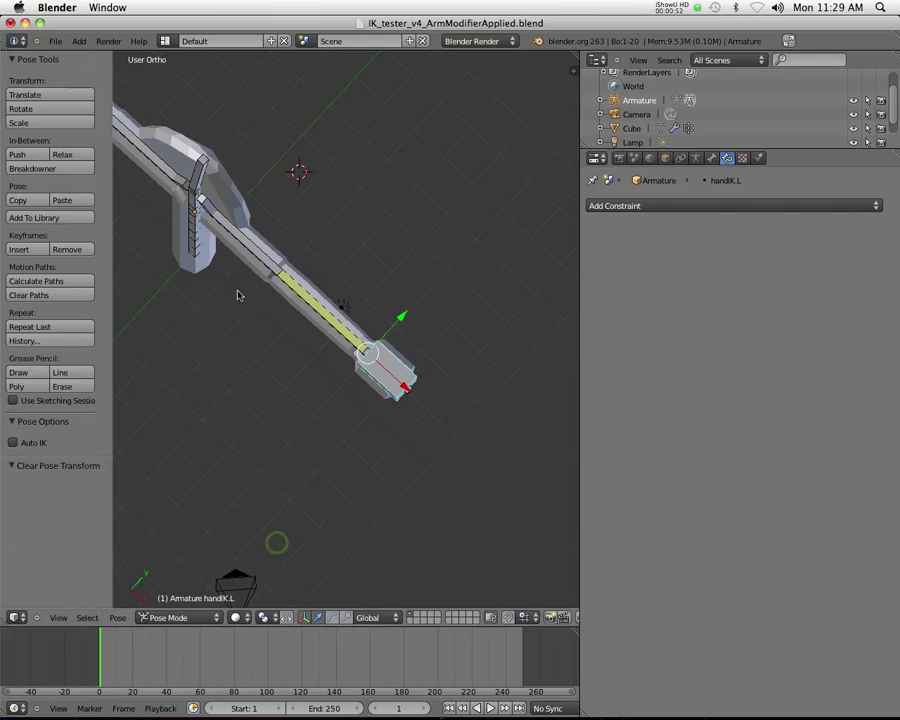
- Select the small hand.L bone at the end of the arm and add a Copy Rotation constraint to it
{"action": "middle_click_drag", "start_coordinate": [267, 392], "coordinate": [365, 380]}
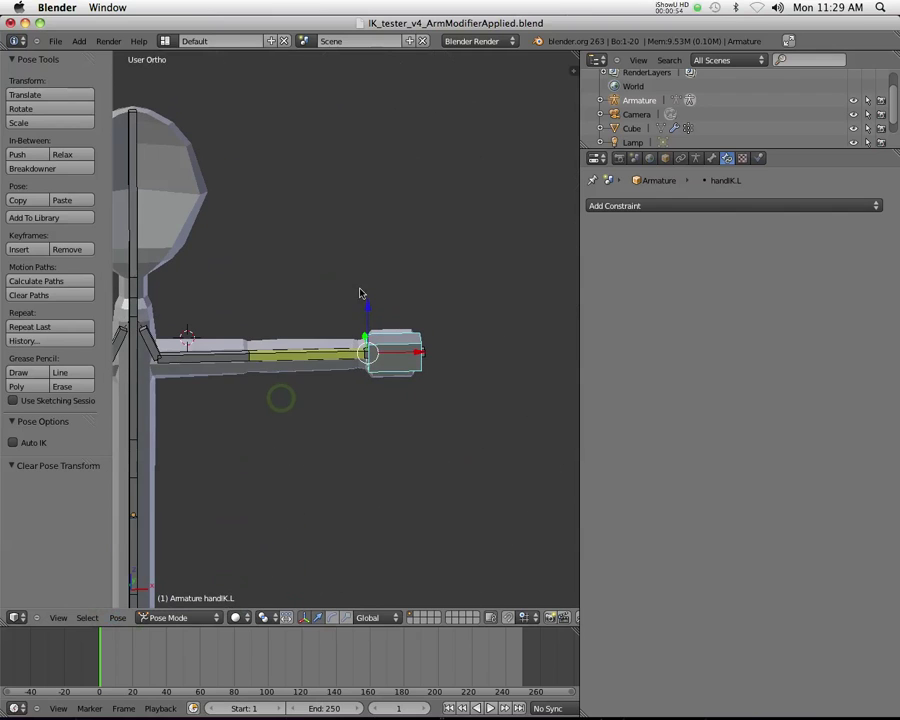
{"action": "right_click", "coordinate": [369, 366]}
{"action": "right_click", "coordinate": [369, 362]}
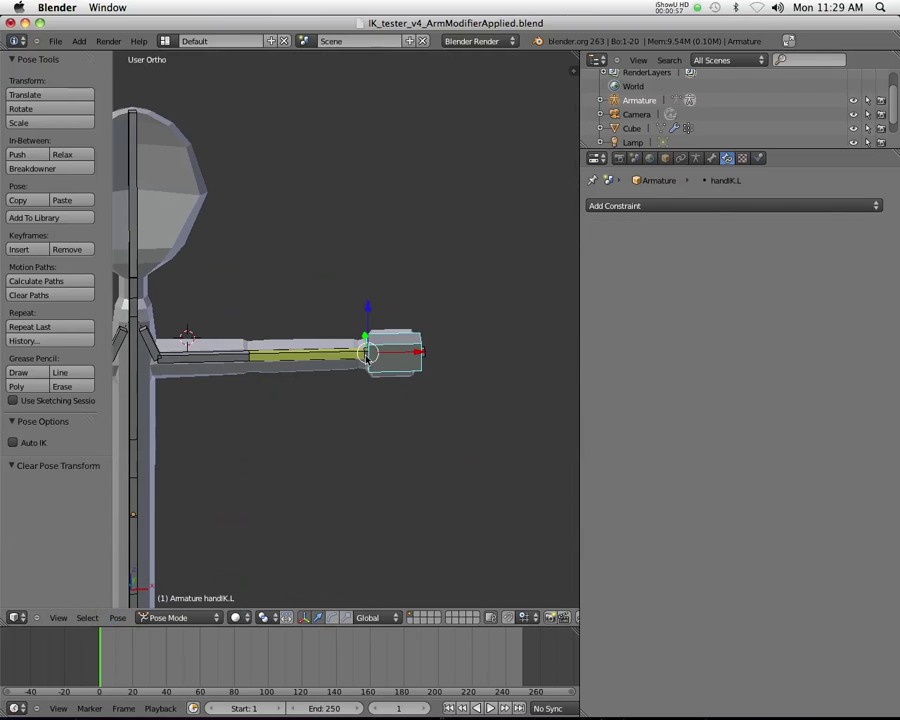
{"action": "right_click", "coordinate": [369, 362]}
{"action": "right_click", "coordinate": [424, 358]}
{"action": "middle_click_drag", "start_coordinate": [422, 356], "coordinate": [400, 352]}
{"action": "scroll", "coordinate": [314, 348], "scroll_direction": "up", "scroll_amount": 6}
{"action": "middle_click_drag", "start_coordinate": [314, 348], "coordinate": [405, 410]}
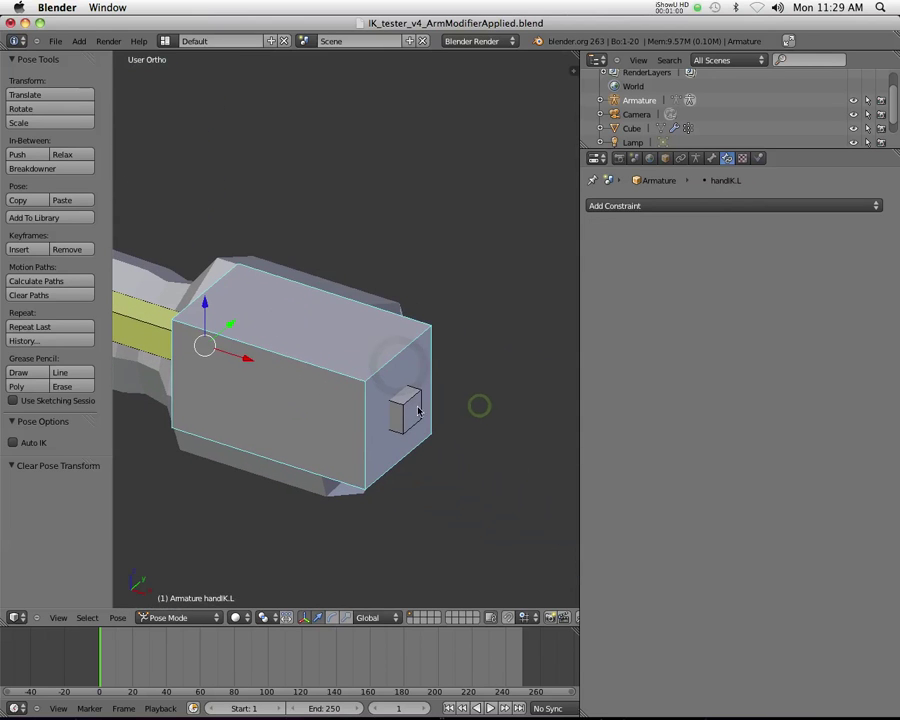
{"action": "right_click", "coordinate": [405, 410]}
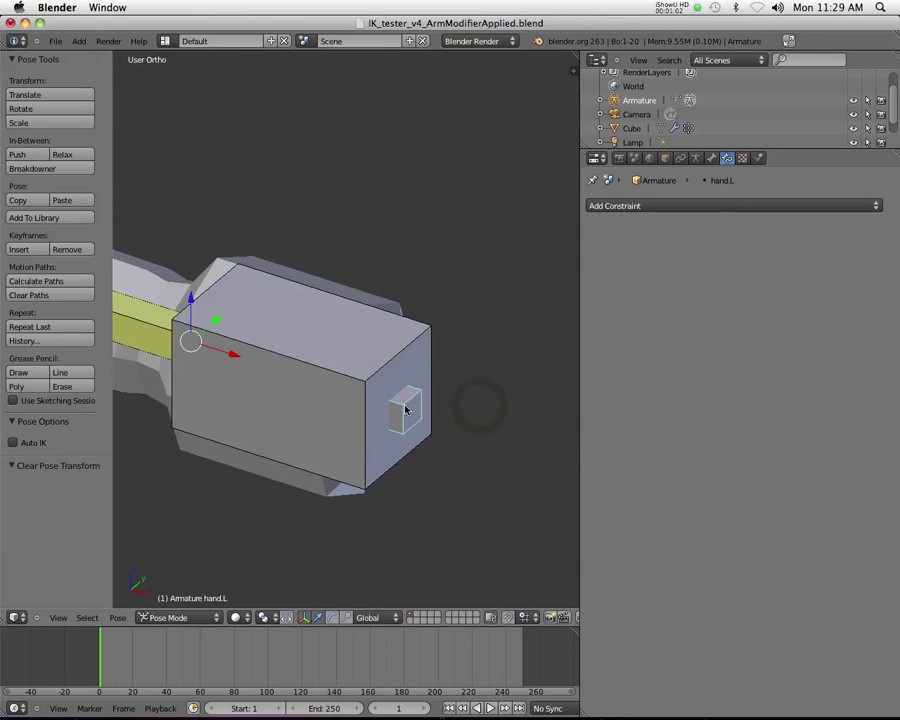
{"action": "left_click", "coordinate": [713, 158]}
{"action": "left_click", "coordinate": [727, 158]}
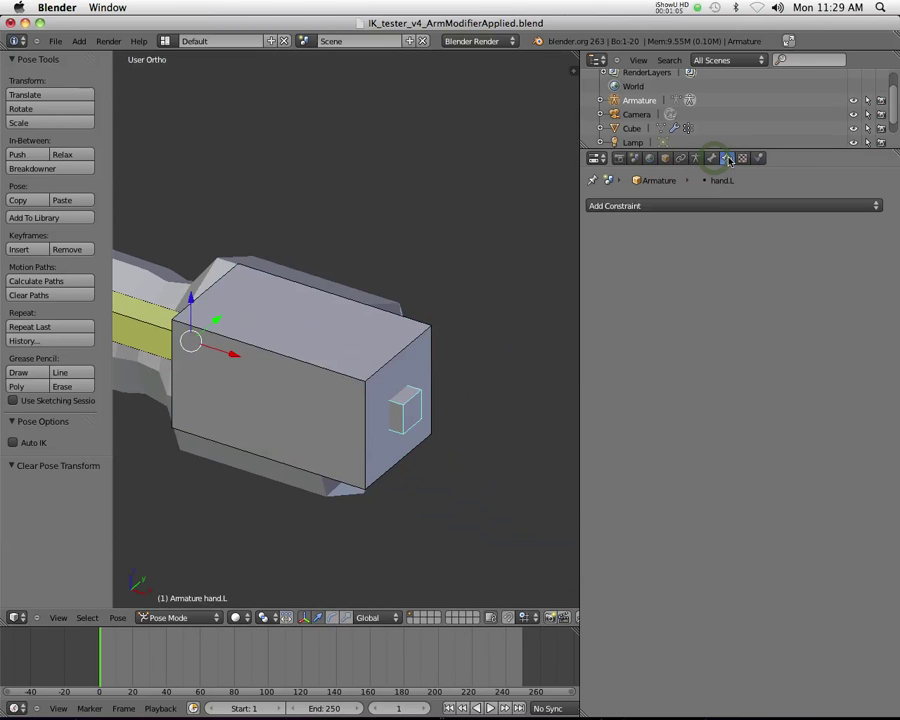
{"action": "left_click", "coordinate": [693, 206]}
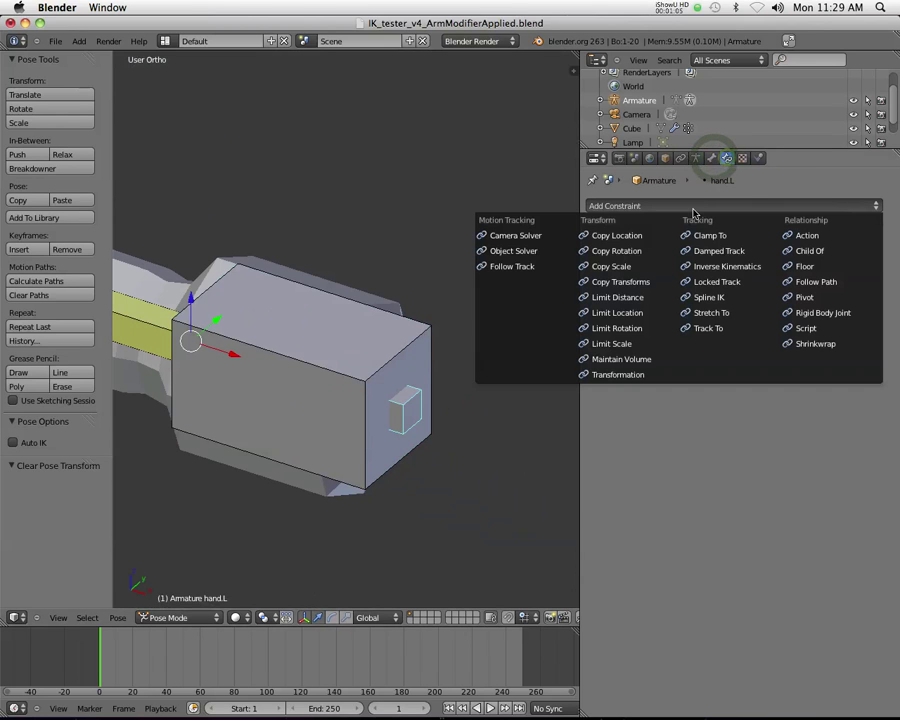
{"action": "left_click", "coordinate": [624, 259]}
- Set the Copy Rotation constraint's target to Armature and its bone to handIK.L
{"action": "left_click", "coordinate": [745, 258]}
{"action": "left_click", "coordinate": [745, 278]}
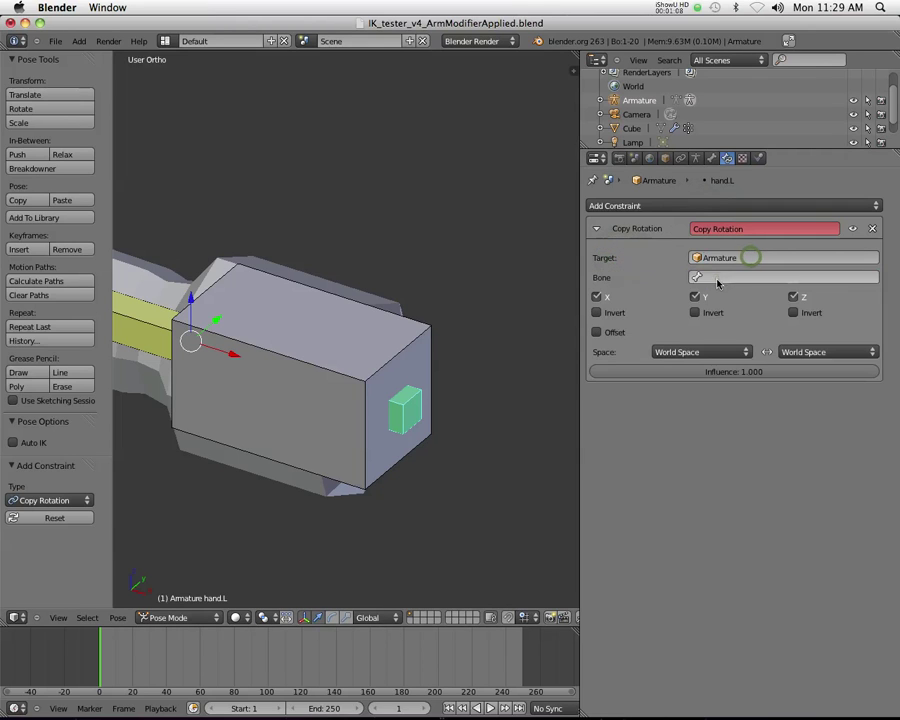
{"action": "left_click", "coordinate": [733, 277]}
{"action": "scroll", "coordinate": [716, 382], "scroll_direction": "down", "scroll_amount": 3}
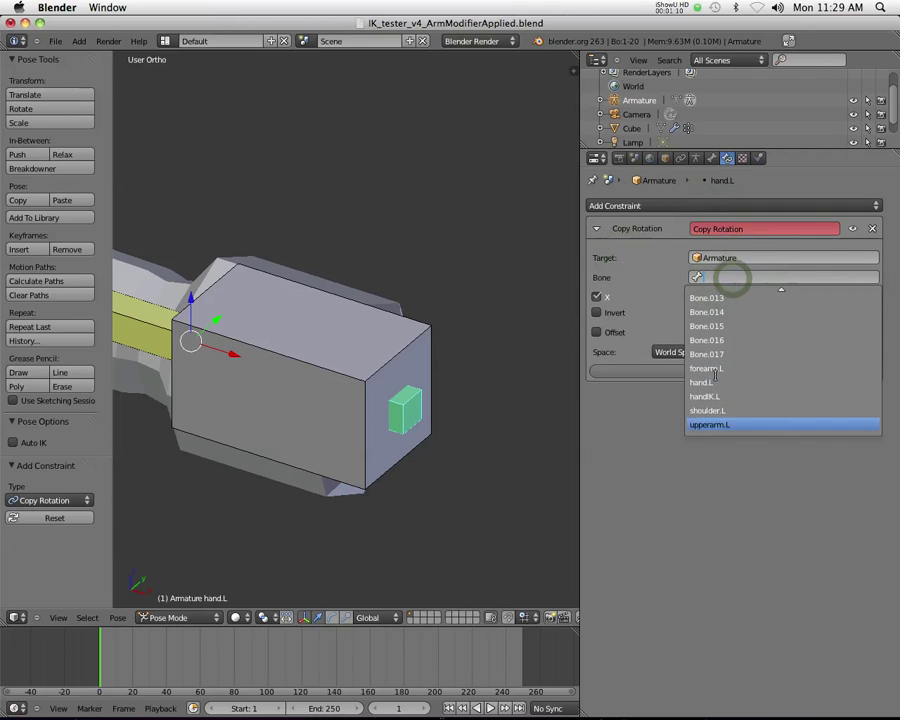
{"action": "left_click", "coordinate": [728, 393]}
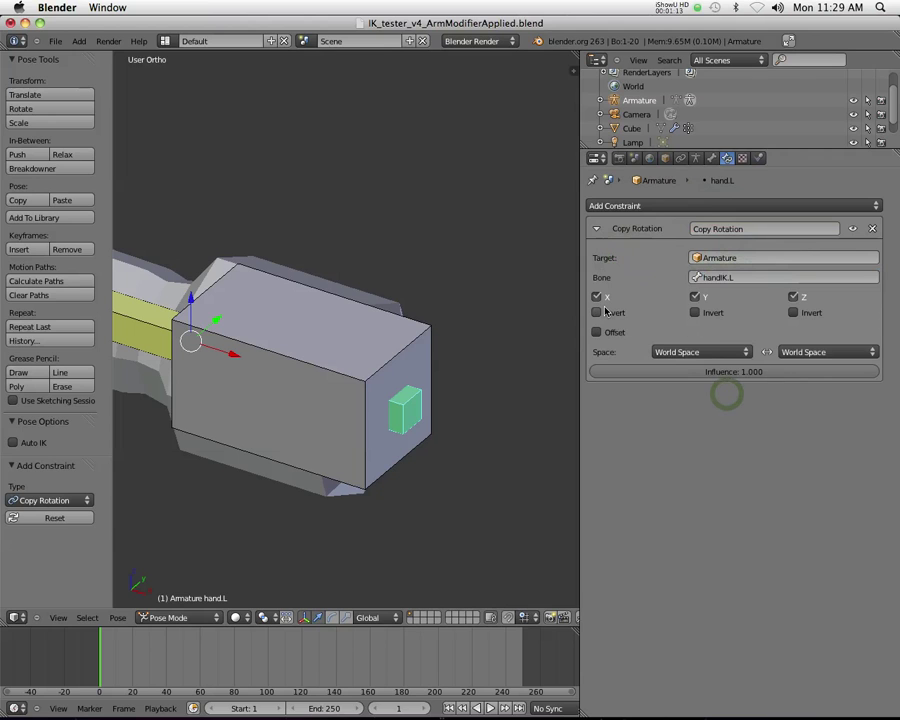
- Test hand.L's Copy Rotation constraint by moving handIK.L toward the head, and undo that move
{"action": "scroll", "coordinate": [330, 347], "scroll_direction": "down", "scroll_amount": 6}
{"action": "middle_click_drag", "start_coordinate": [330, 347], "coordinate": [340, 335]}
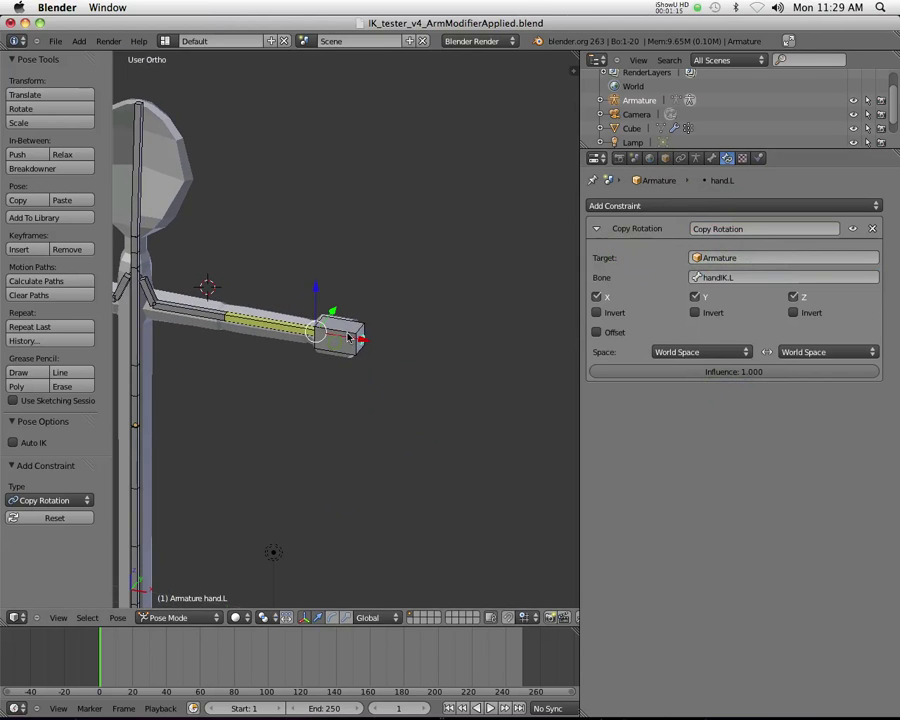
{"action": "right_click", "coordinate": [338, 332]}
{"action": "key", "text": "g"}
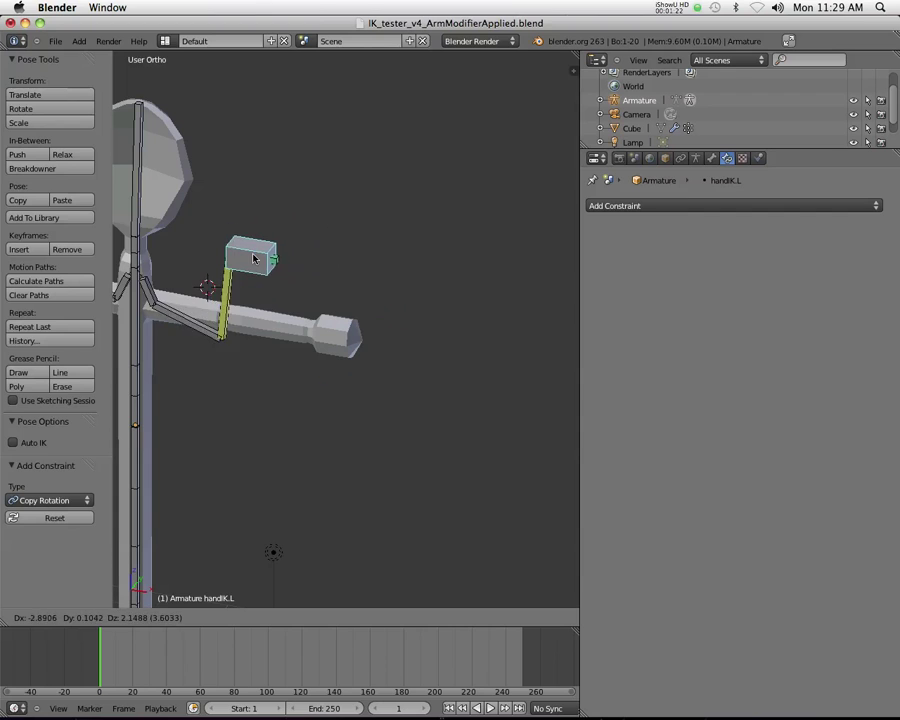
{"action": "left_click", "coordinate": [223, 241]}
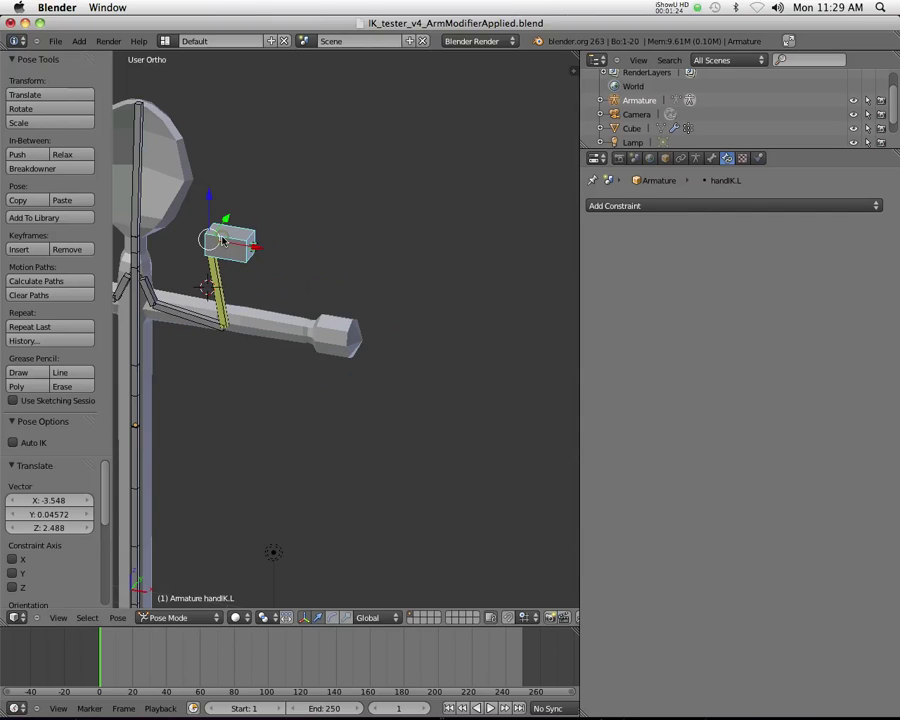
{"action": "key", "text": "ctrl+z"}
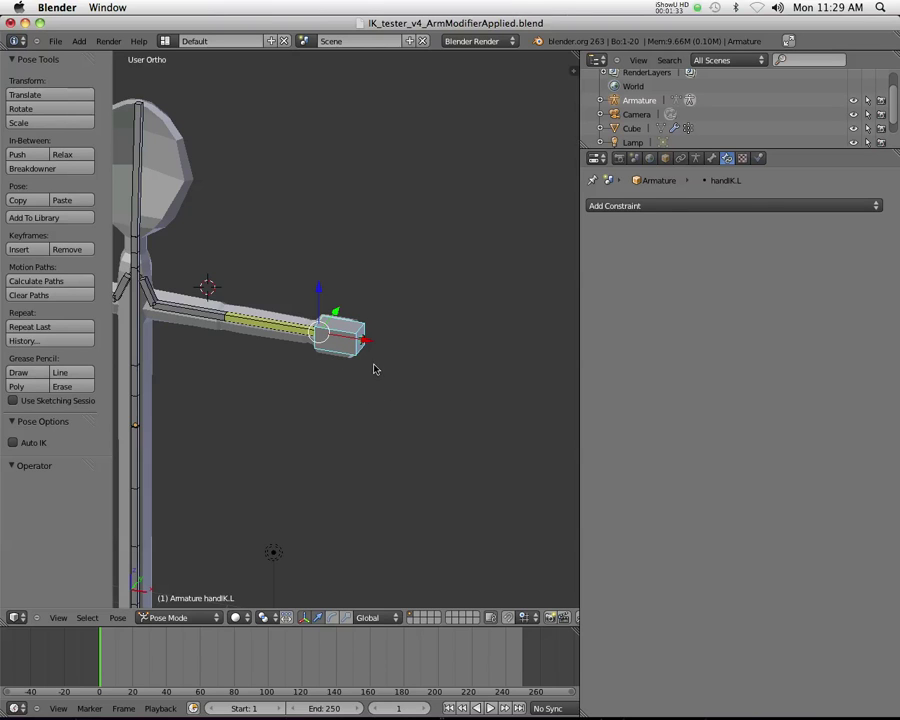
- Switch the armature to Edit Mode and select the left elbow joint at the end of upperarm.L
{"action": "left_click", "coordinate": [180, 617]}
{"action": "left_click", "coordinate": [179, 589]}
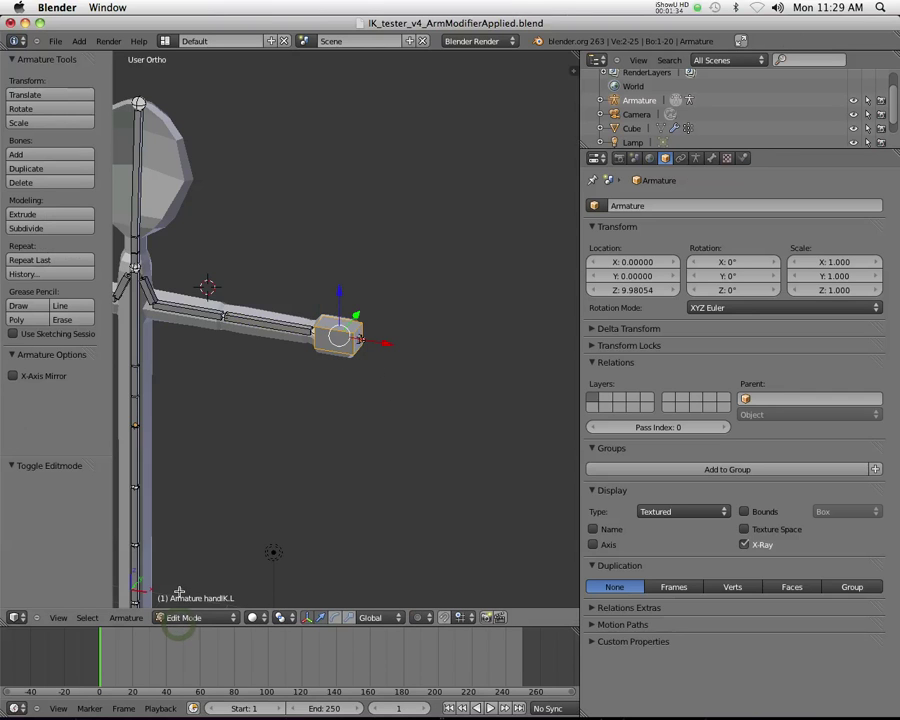
{"action": "scroll", "coordinate": [247, 342], "scroll_direction": "up", "scroll_amount": 5}
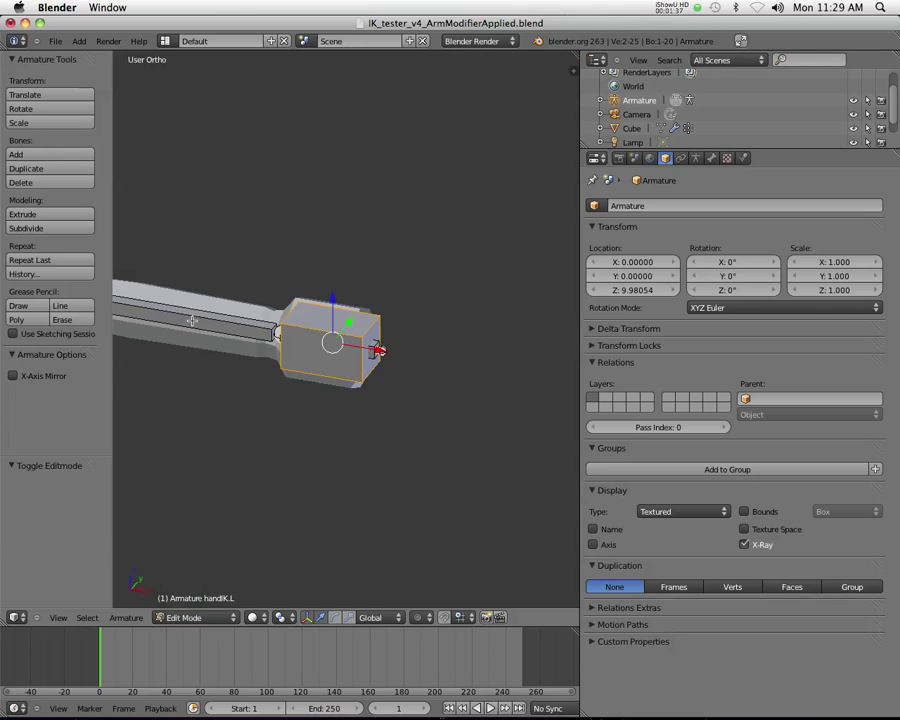
{"action": "middle_click_drag", "start_coordinate": [192, 320], "coordinate": [384, 420]}
{"action": "right_click", "coordinate": [260, 333]}
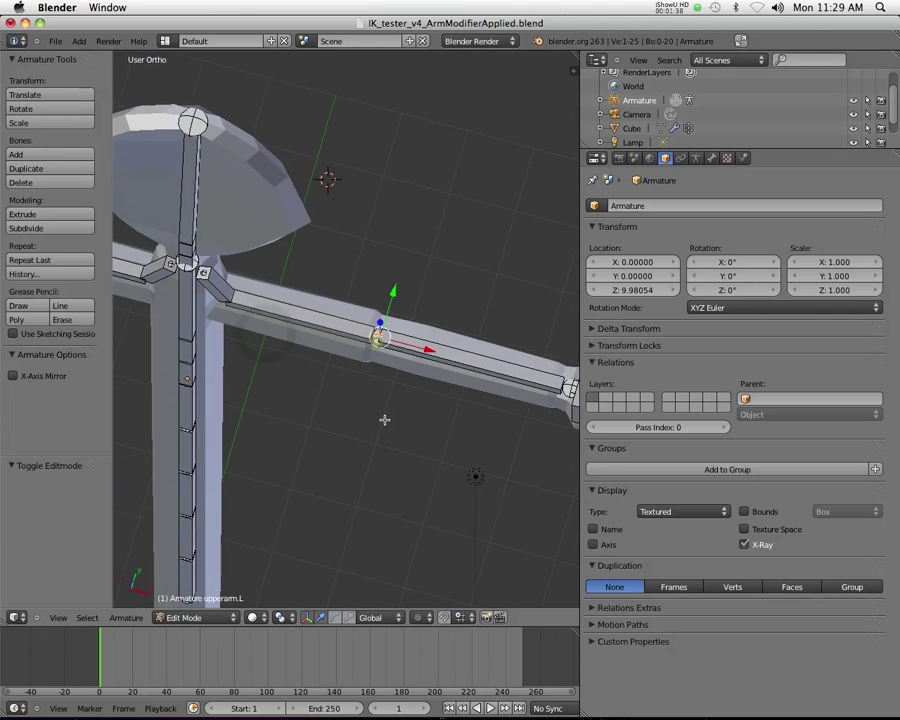
{"action": "scroll", "coordinate": [405, 345], "scroll_direction": "up", "scroll_amount": 5}
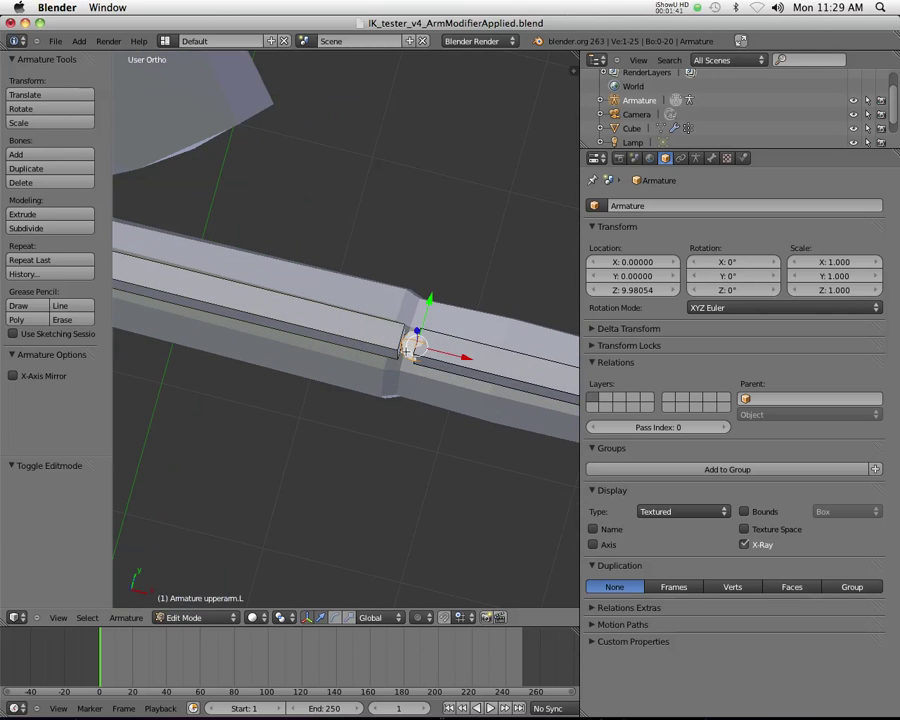
- Try extruding a bone about 1 unit long from the left elbow joint toward the back, and undo it
{"action": "key", "text": "e"}
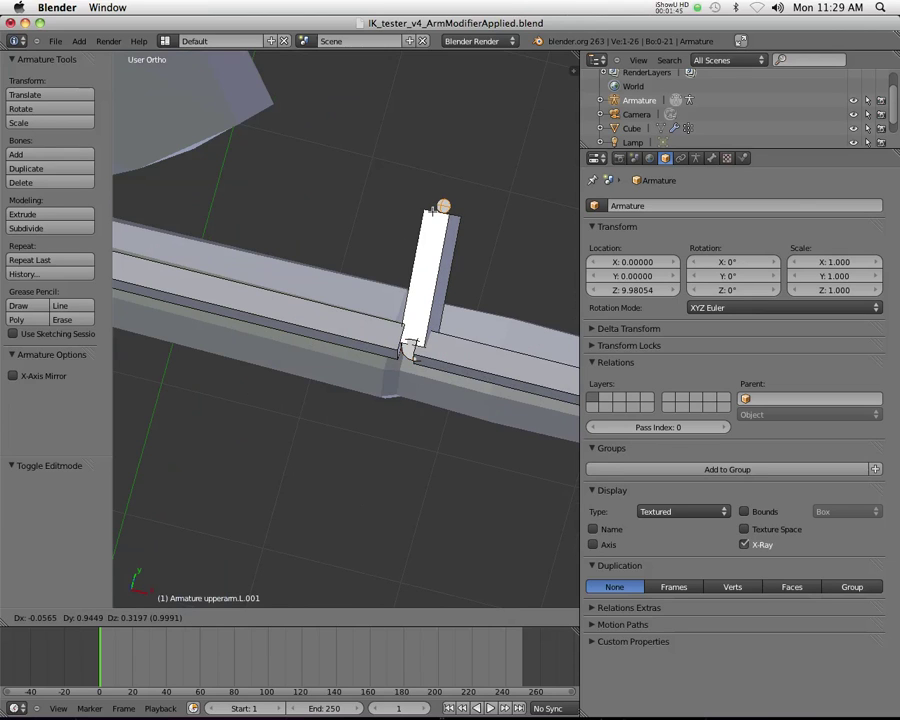
{"action": "left_click", "coordinate": [433, 209]}
{"action": "key", "text": "ctrl+z"}
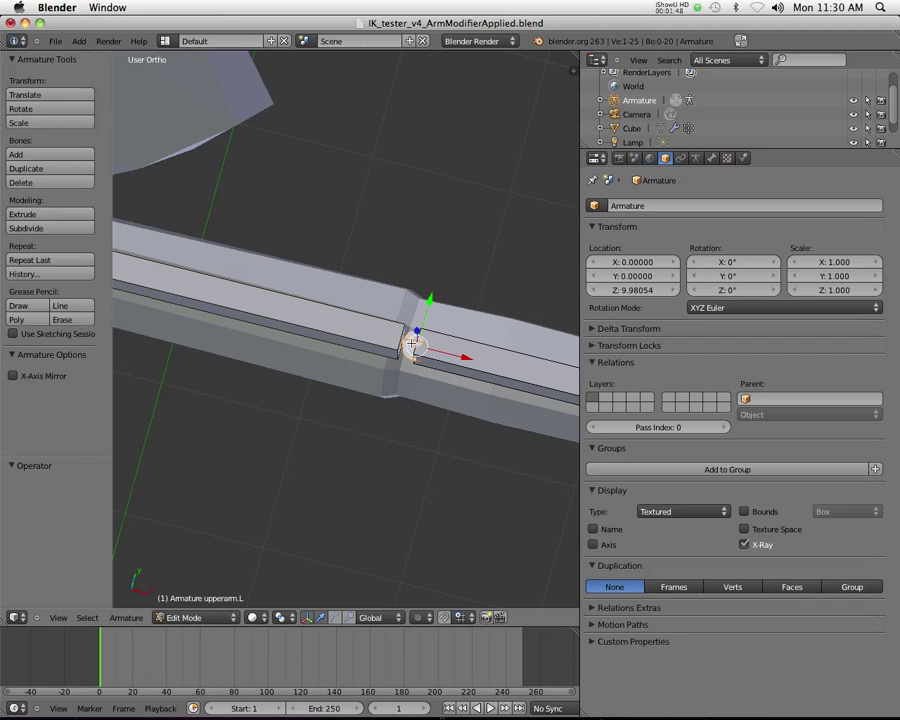
- Extrude a bone about 0.63 units along the Y axis from the left elbow joint and show its bone properties
{"action": "key", "text": "e"}
{"action": "key", "text": "y"}
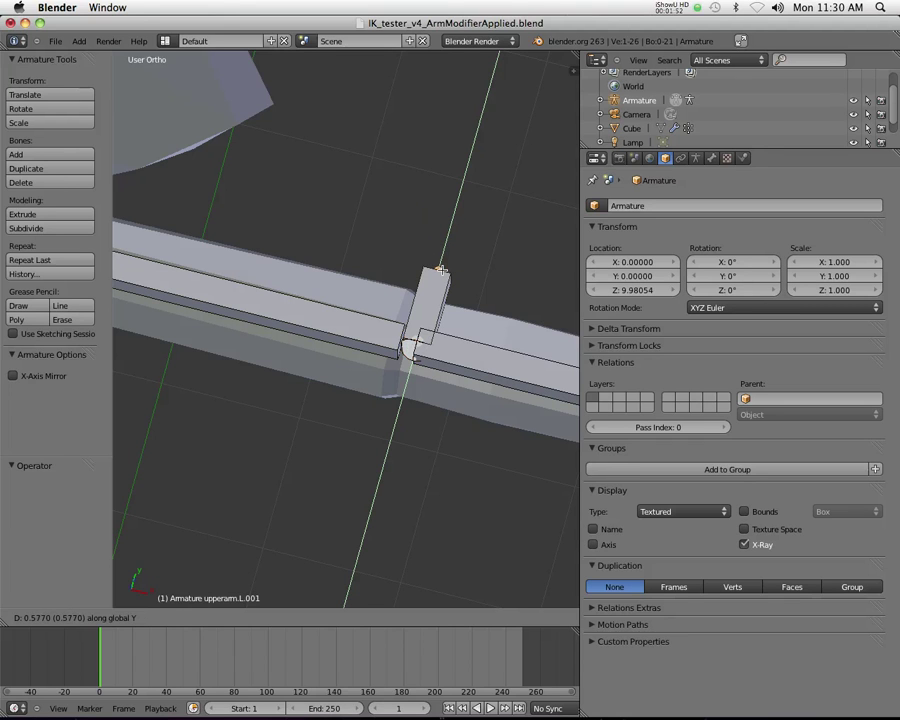
{"action": "left_click", "coordinate": [299, 183]}
{"action": "middle_click_drag", "start_coordinate": [440, 265], "coordinate": [345, 255]}
{"action": "right_click", "coordinate": [406, 258]}
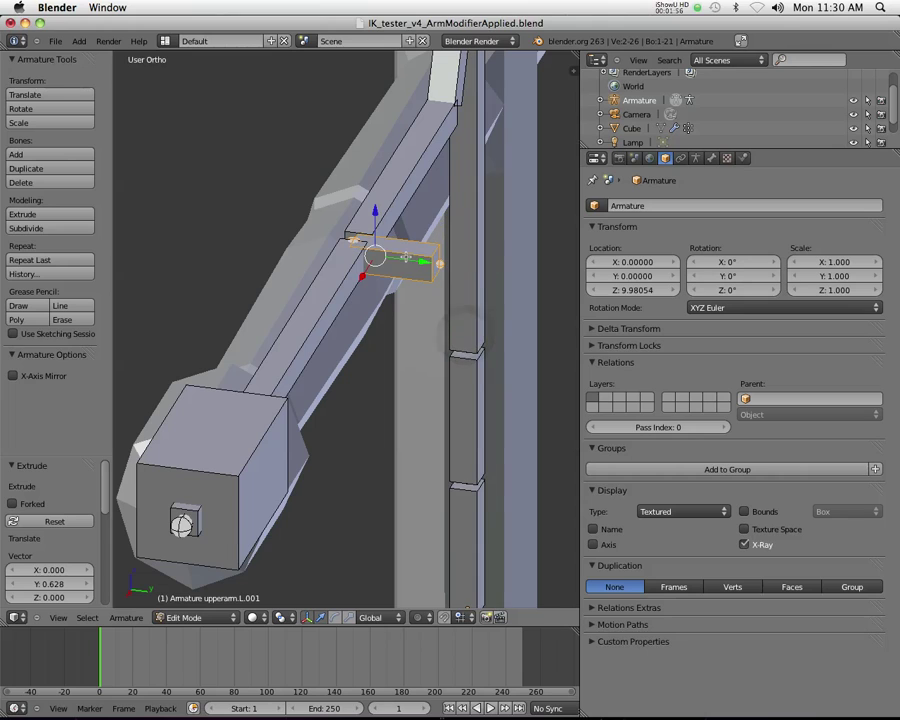
{"action": "left_click", "coordinate": [711, 158]}
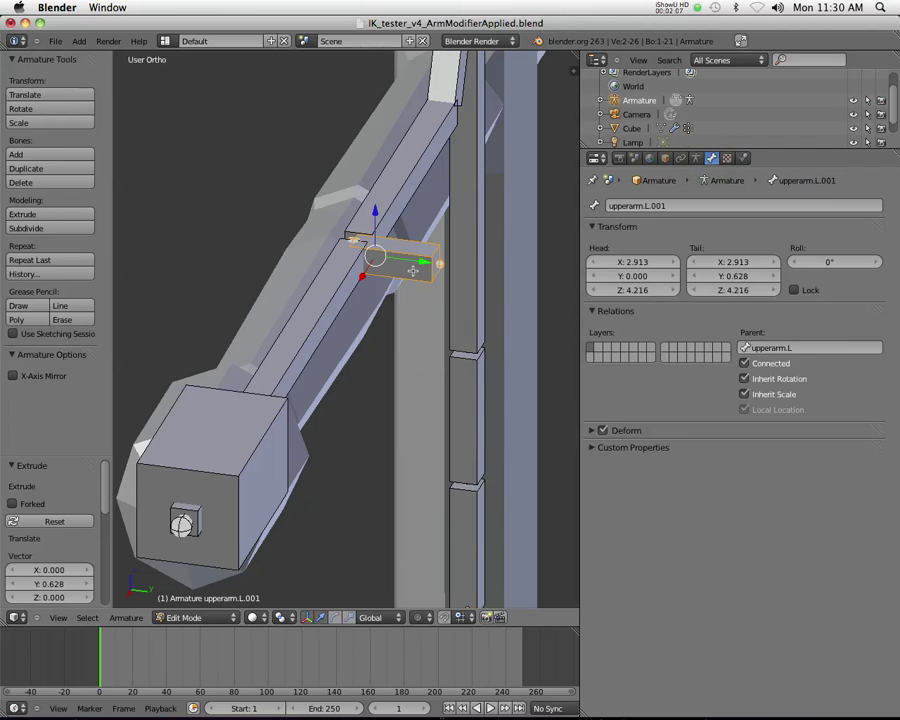
- Try clearing the new elbow bone's parent and moving it about 0.51 units along Y, and undo both changes
{"action": "key", "text": "alt+p"}
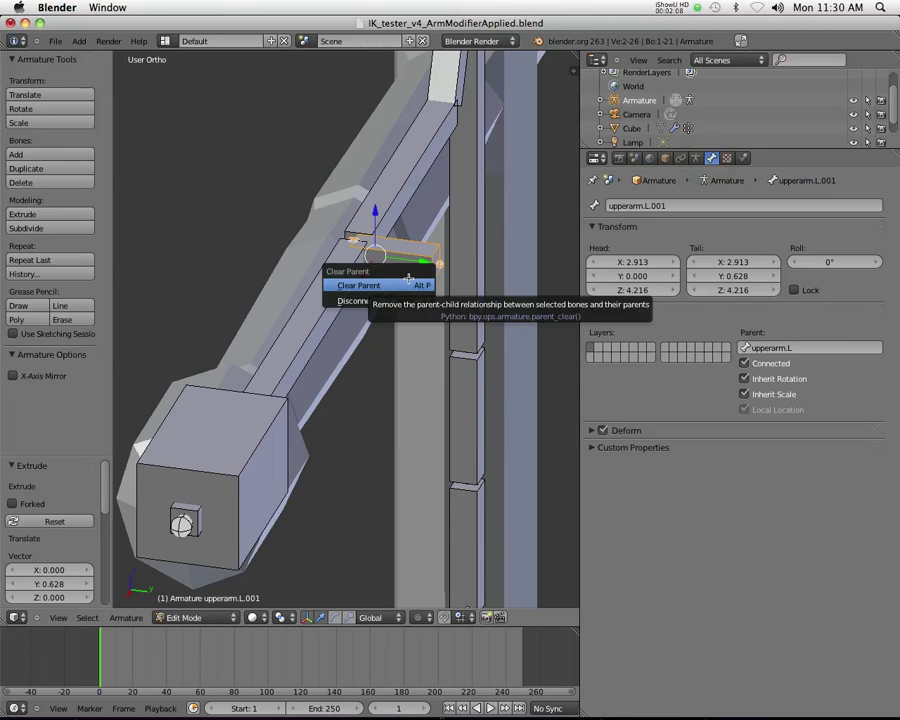
{"action": "left_click", "coordinate": [408, 286]}
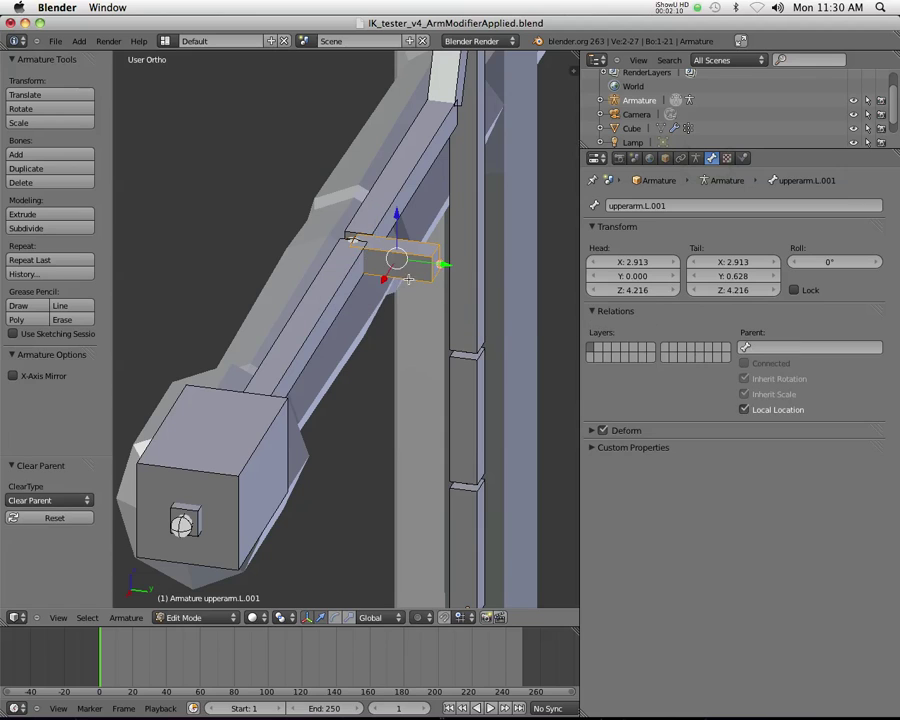
{"action": "left_click_drag", "start_coordinate": [426, 264], "coordinate": [500, 271]}
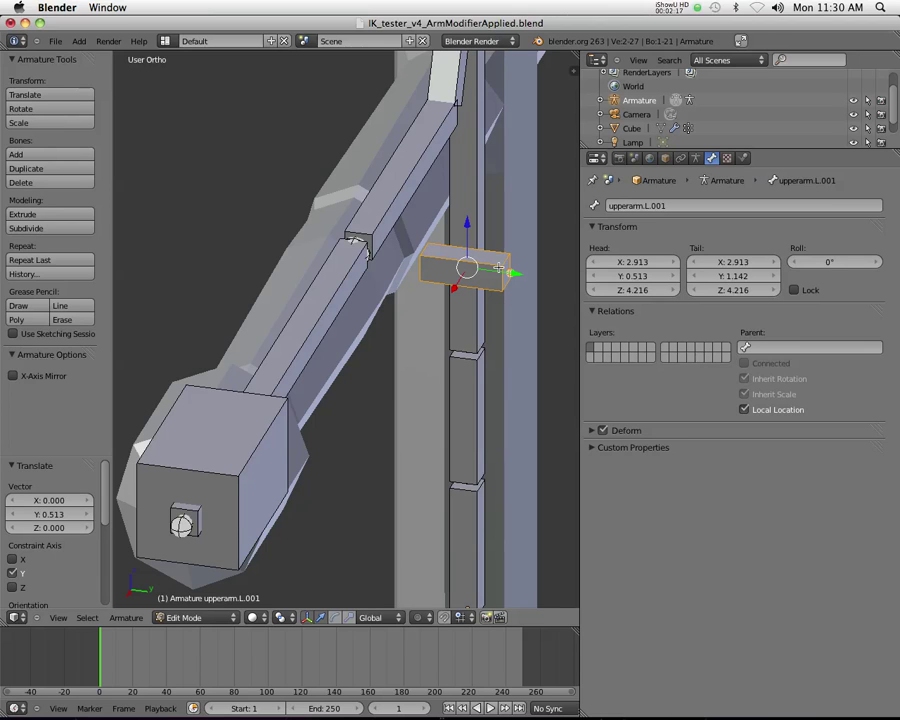
{"action": "key", "text": "ctrl+z"}
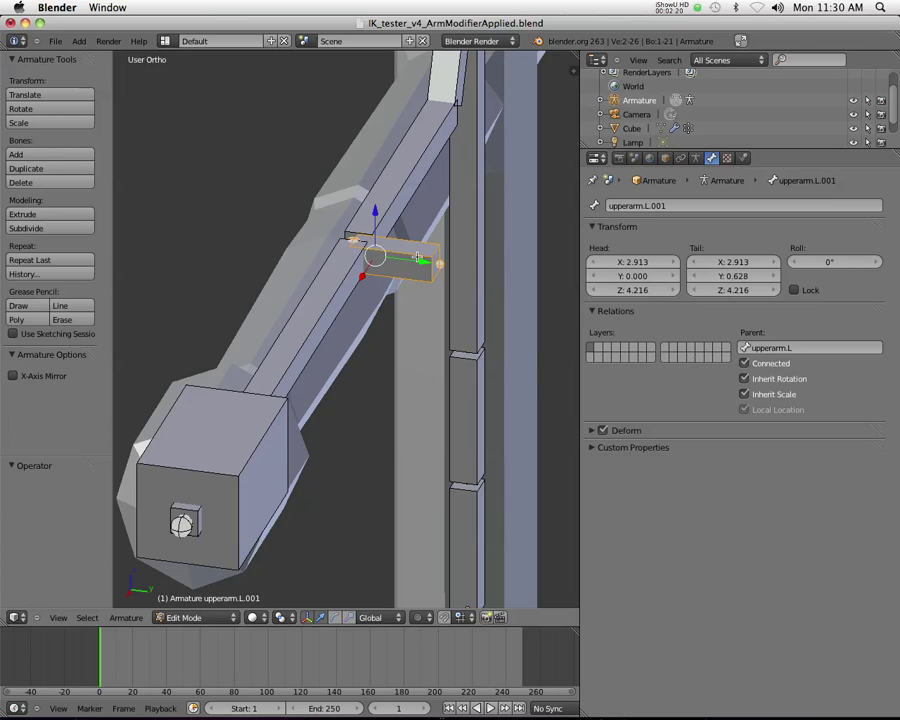
- Clear the new elbow bone's parent and move the bone about 3.35 units along the Y axis, well behind the arm
{"action": "key", "text": "alt+p"}
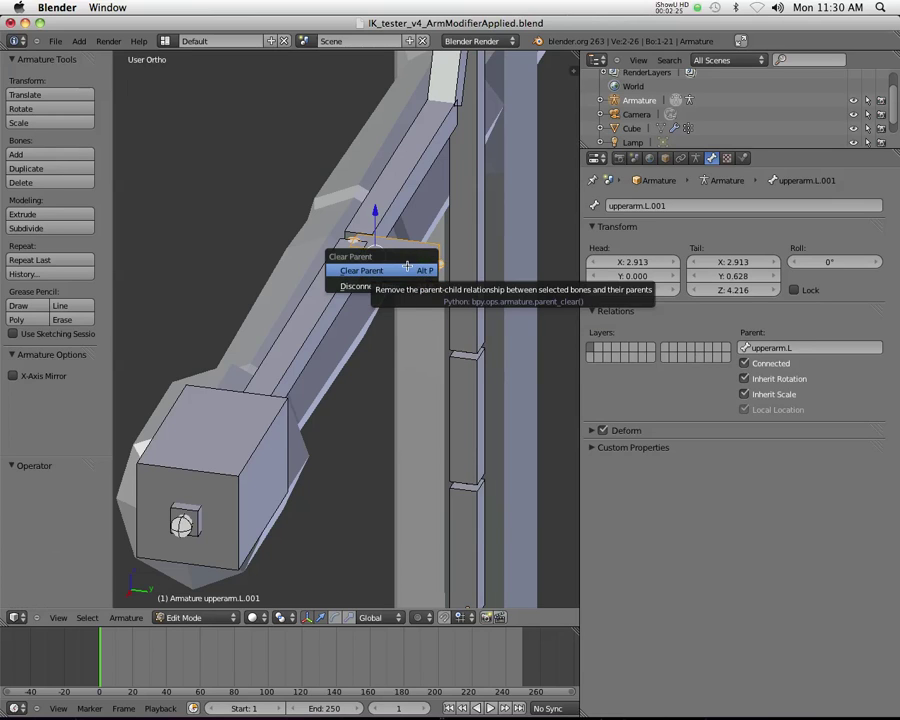
{"action": "left_click", "coordinate": [407, 266]}
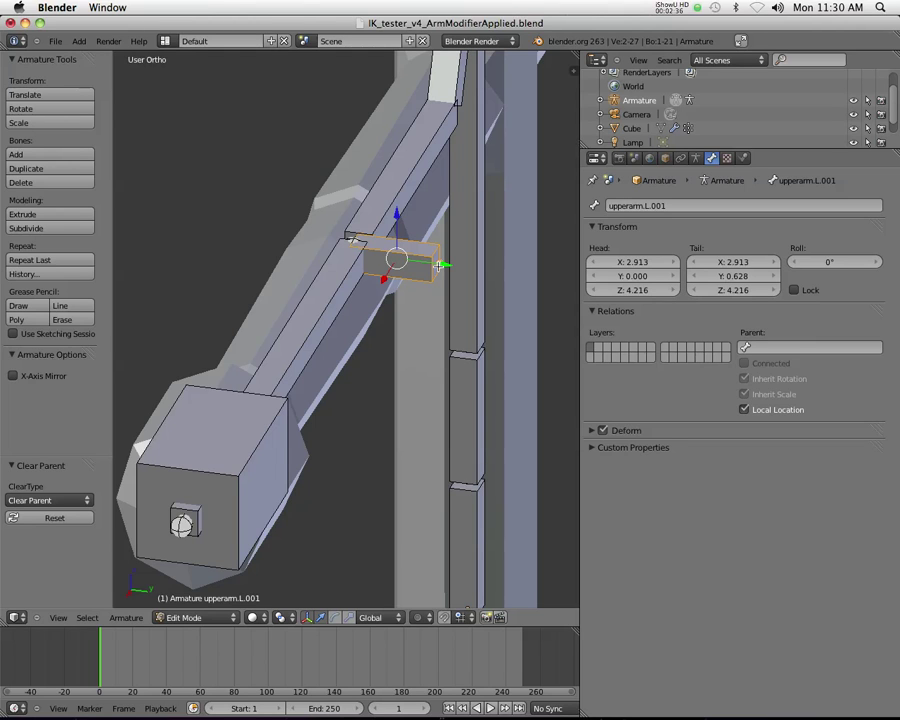
{"action": "middle_click_drag", "start_coordinate": [413, 274], "coordinate": [434, 315]}
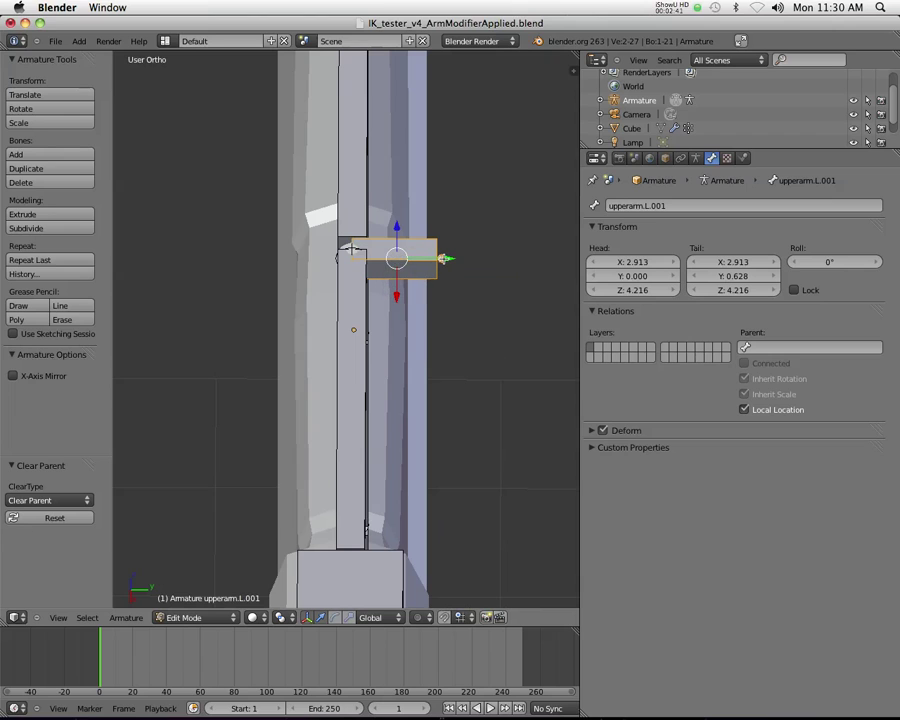
{"action": "left_click_drag", "start_coordinate": [445, 258], "coordinate": [562, 258]}
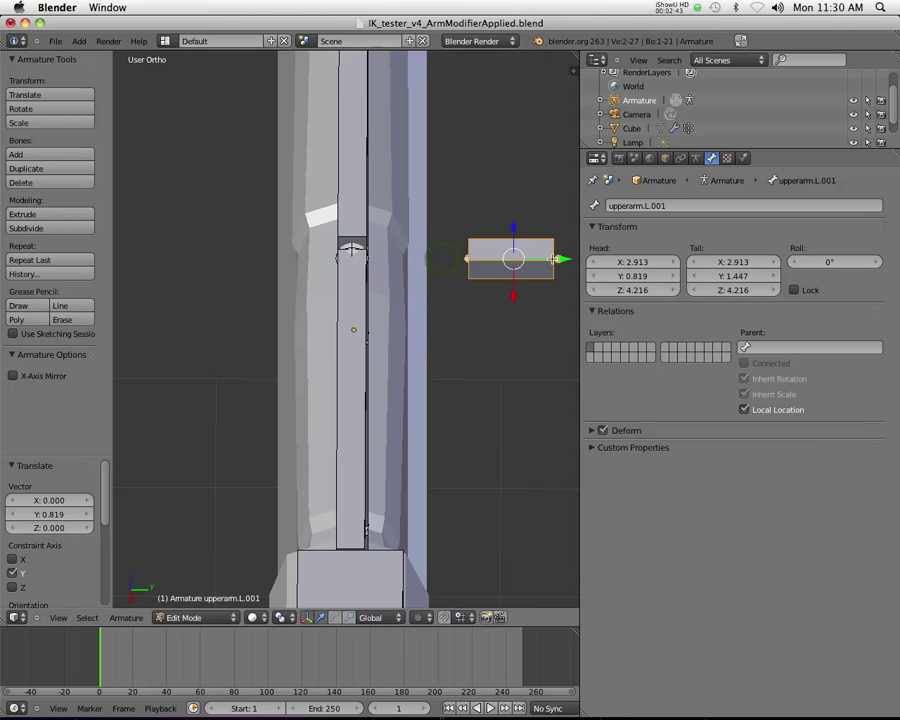
{"action": "scroll", "coordinate": [500, 284], "scroll_direction": "down", "scroll_amount": 5}
{"action": "middle_click_drag", "start_coordinate": [500, 281], "coordinate": [448, 296]}
{"action": "left_click_drag", "start_coordinate": [448, 296], "coordinate": [562, 274]}
{"action": "mouse_move", "coordinate": [513, 305]}
{"action": "middle_mouse_down"}
{"action": "mouse_move", "coordinate": [437, 261]}
{"action": "mouse_move", "coordinate": [450, 280]}
{"action": "mouse_move", "coordinate": [498, 291]}
{"action": "middle_mouse_up"}
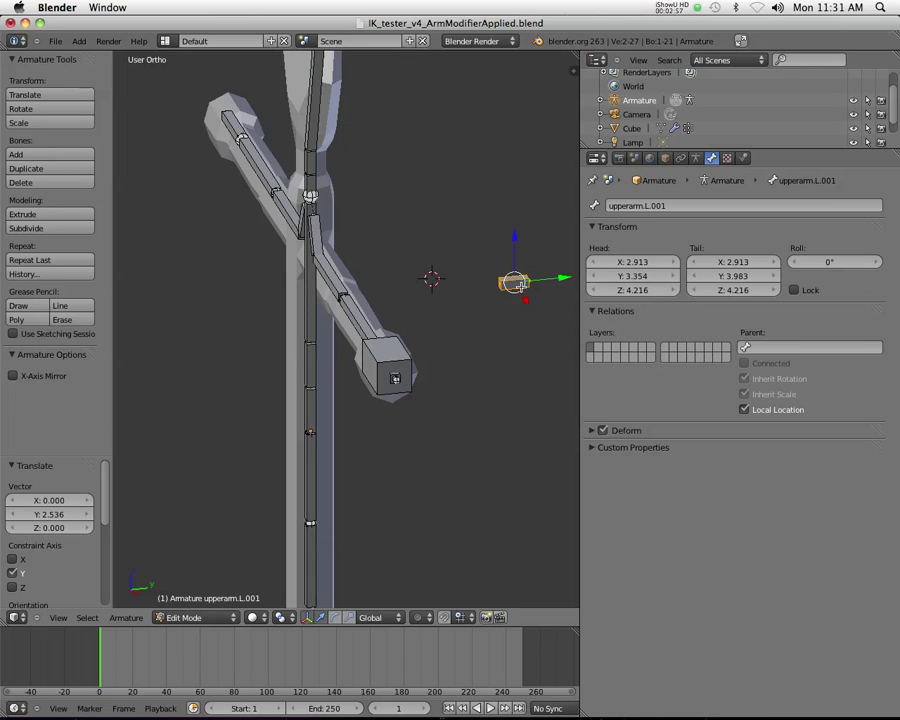
- Scale the detached elbow bone's B-Bone display thickness by about 2.49
{"action": "key", "text": "ctrl+alt+s"}
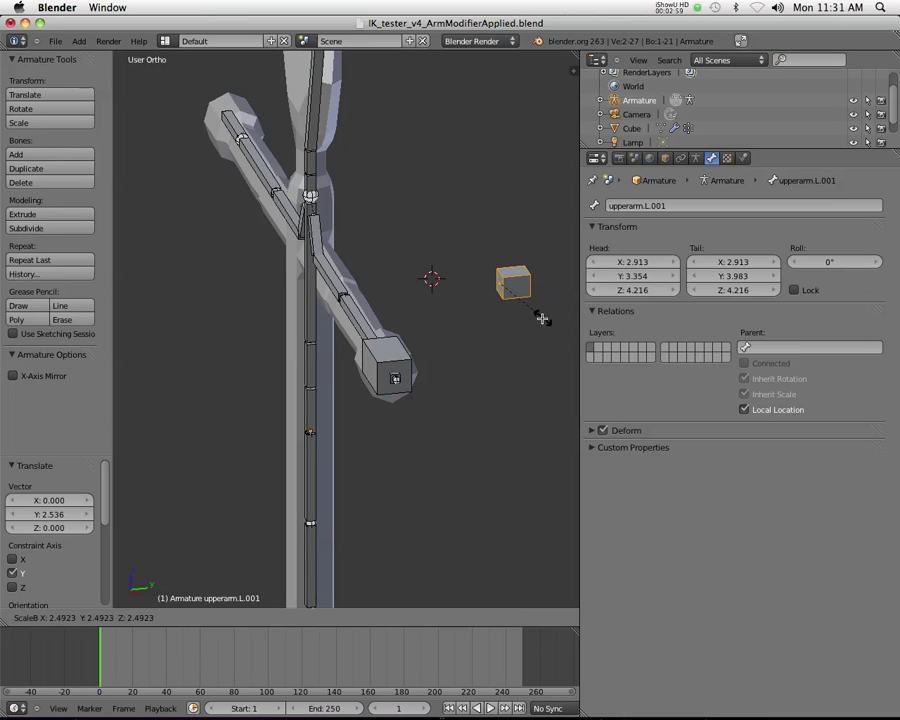
{"action": "left_click", "coordinate": [541, 318]}
{"action": "middle_click_drag", "start_coordinate": [541, 317], "coordinate": [507, 316]}
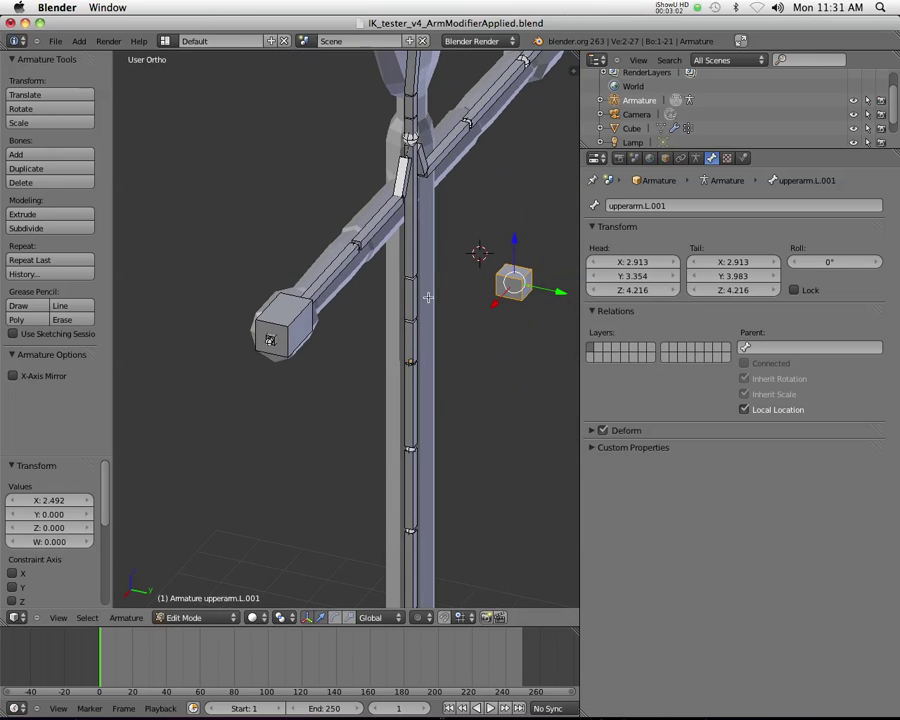
{"action": "middle_click_drag", "start_coordinate": [428, 297], "coordinate": [513, 298]}
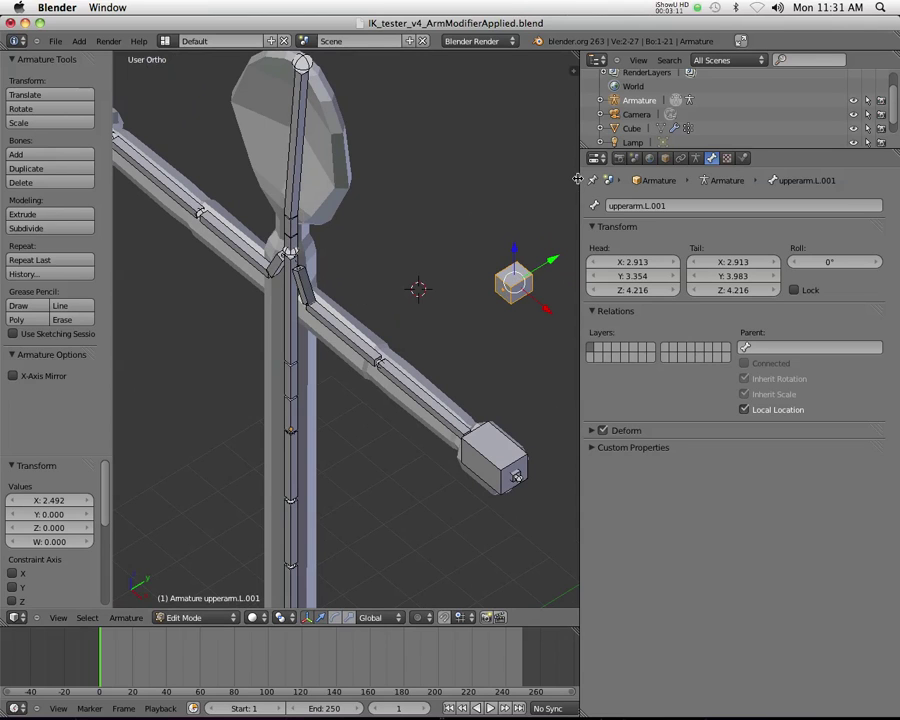
- Switch the armature to Pose Mode and show the bone constraints of the detached elbow bone
{"action": "left_click", "coordinate": [170, 627]}
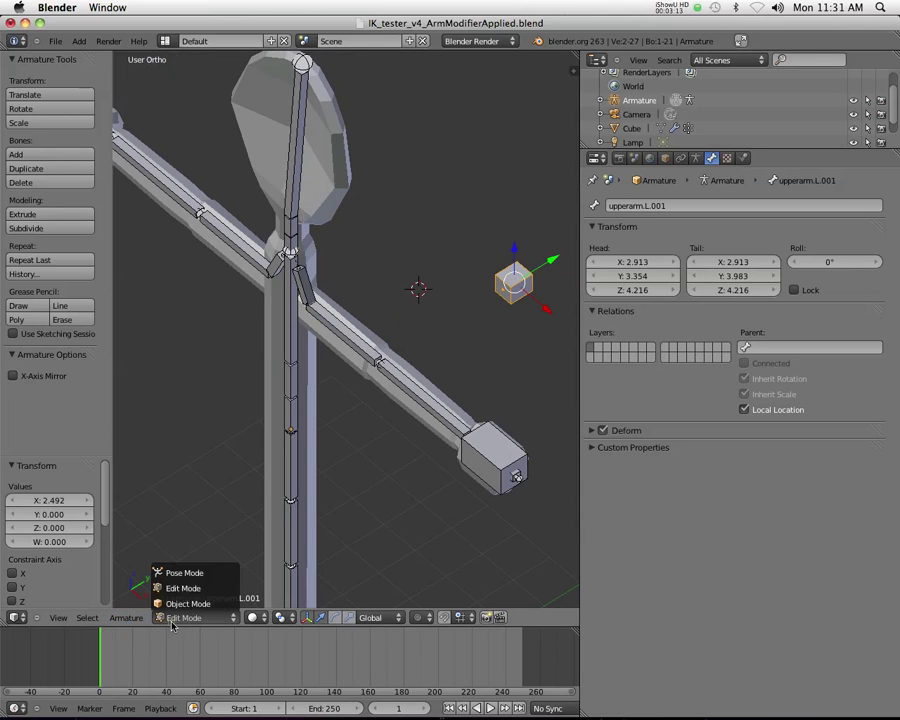
{"action": "left_click", "coordinate": [180, 568]}
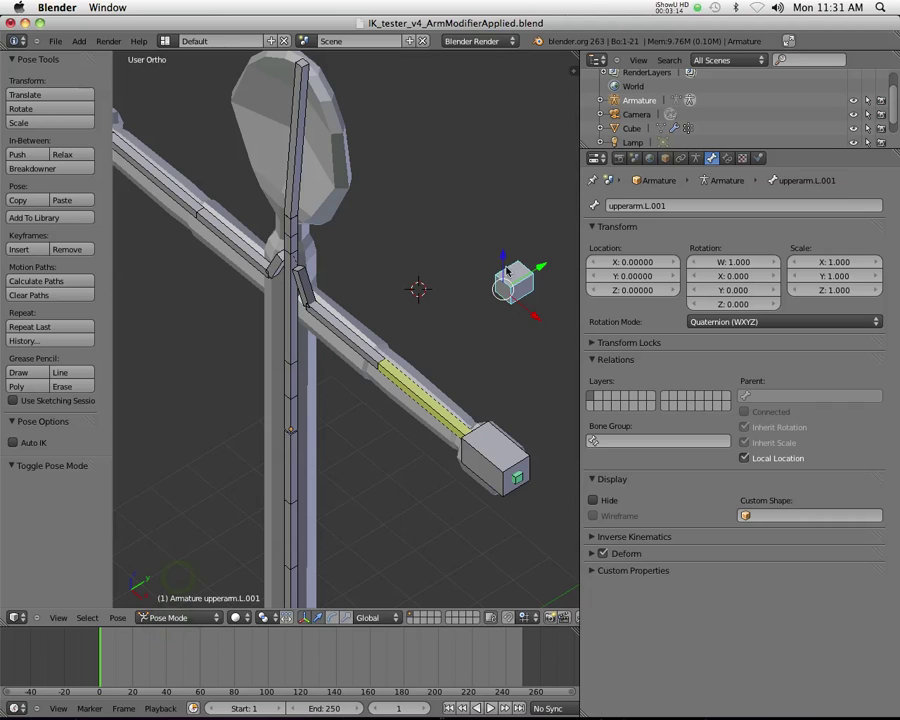
{"action": "left_click", "coordinate": [727, 158]}
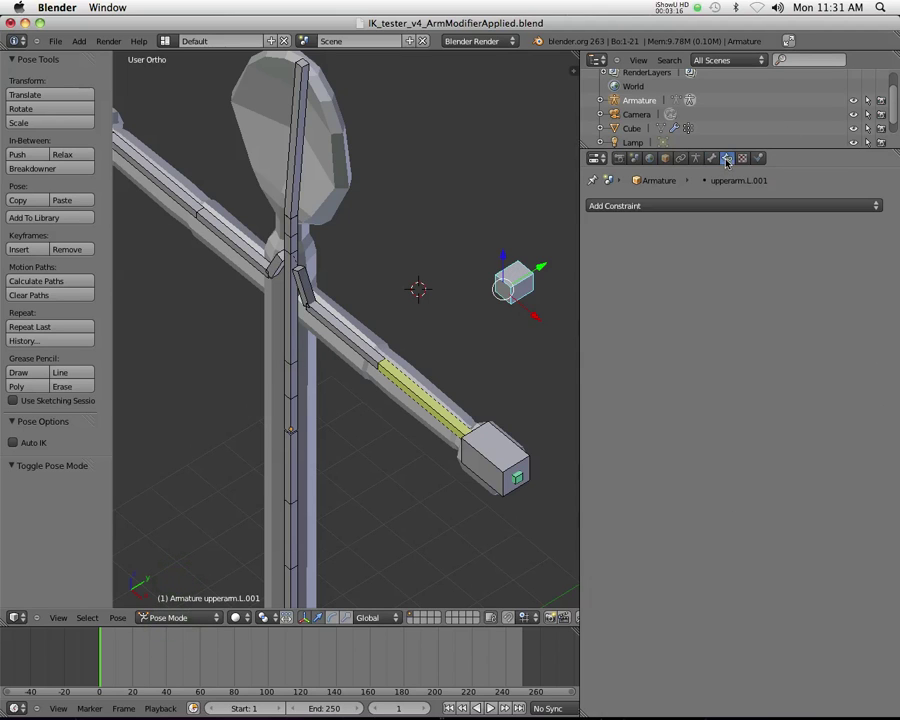
{"action": "left_click", "coordinate": [712, 206]}
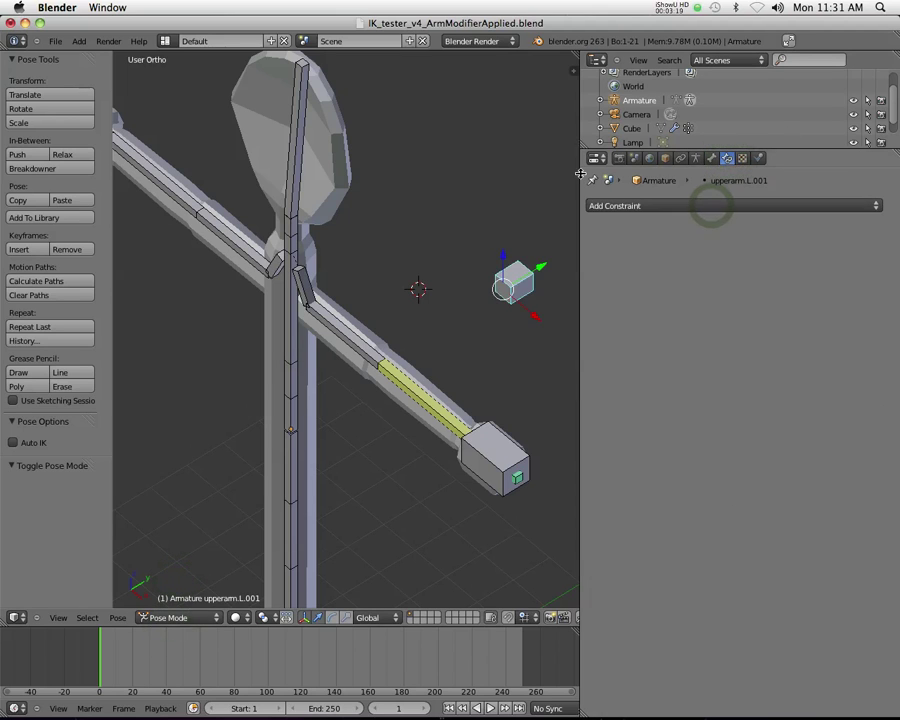
- Add an IK constraint to upperarm.L with the detached elbow bone as its target, and set the chain length to 1
{"action": "right_click", "coordinate": [505, 289]}
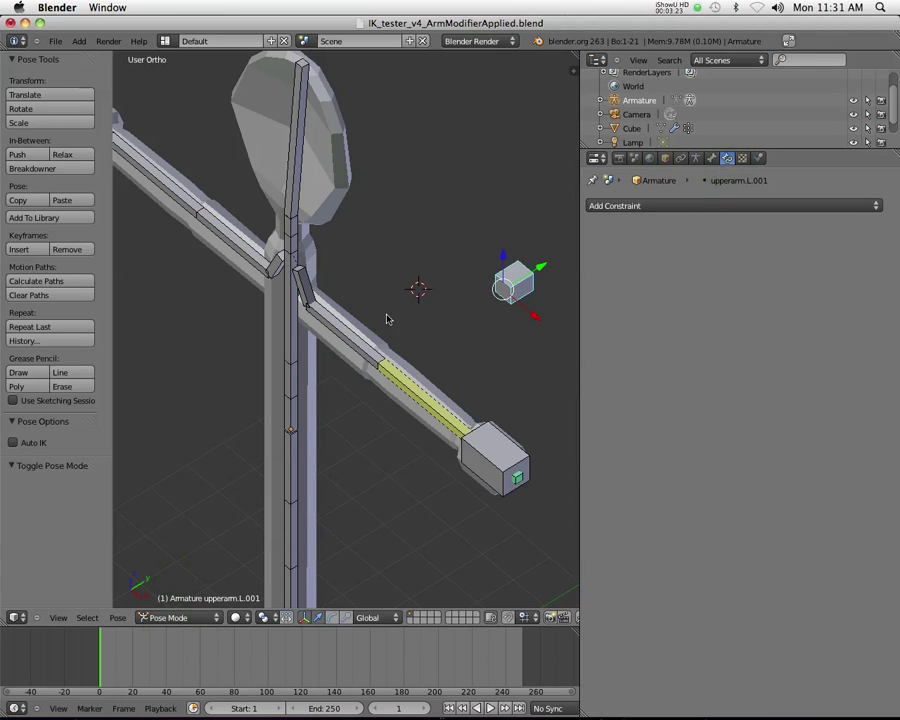
{"action": "right_click", "coordinate": [364, 337]}
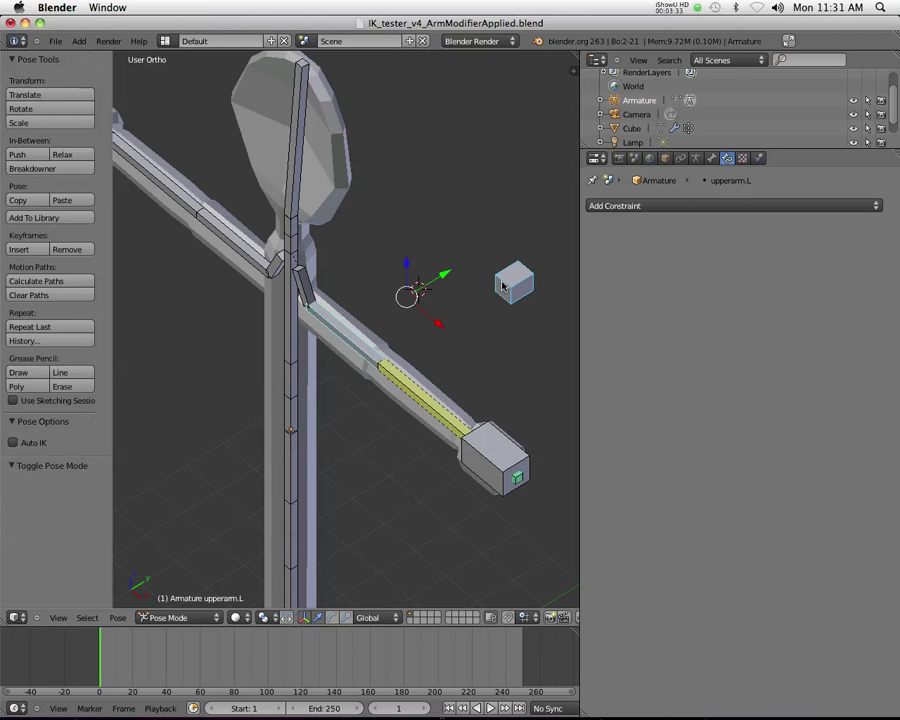
{"action": "key", "text": "a"}
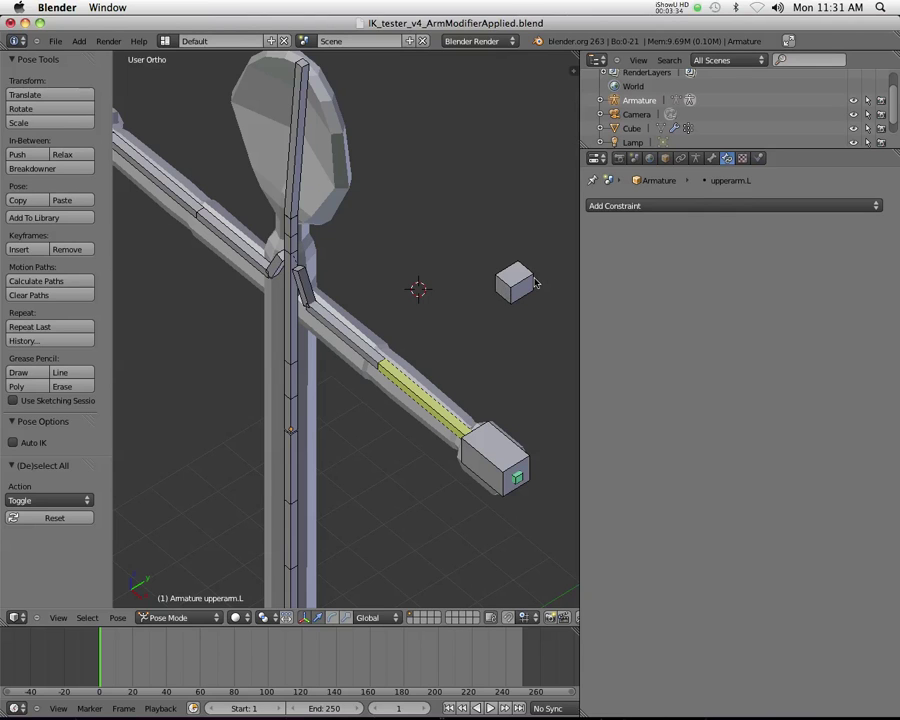
{"action": "right_click", "coordinate": [516, 282]}
{"action": "right_click", "coordinate": [343, 337]}
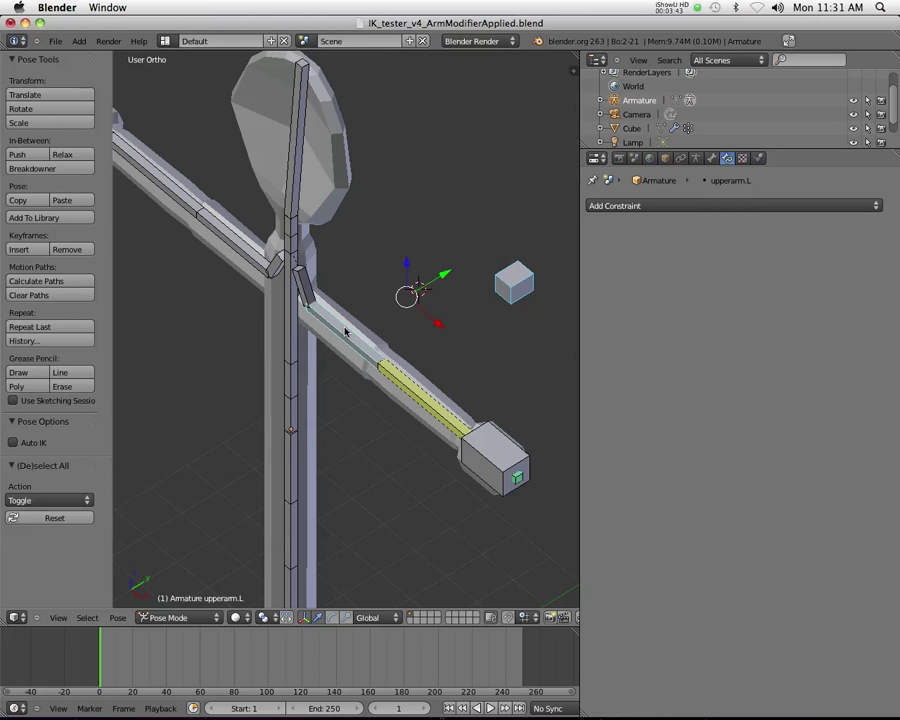
{"action": "key", "text": "shift+i"}
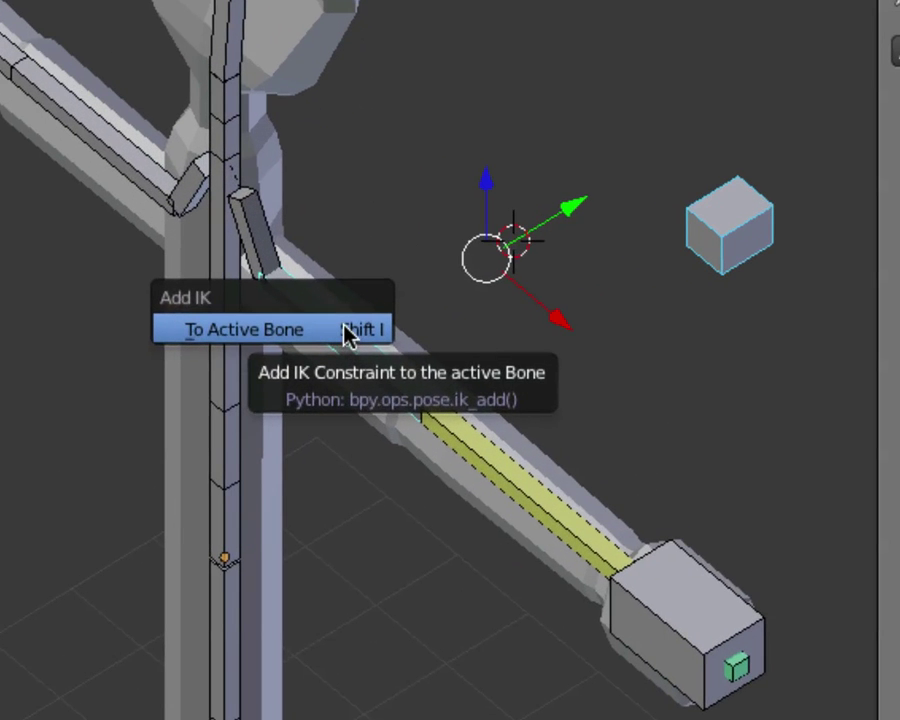
{"action": "left_click", "coordinate": [345, 329]}
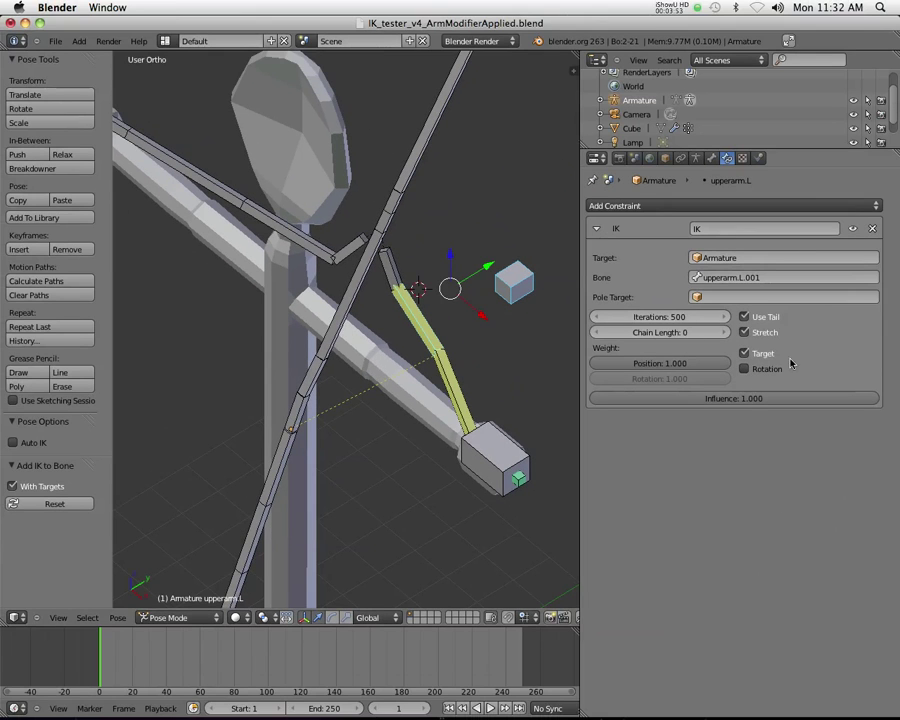
{"action": "left_click", "coordinate": [720, 333]}
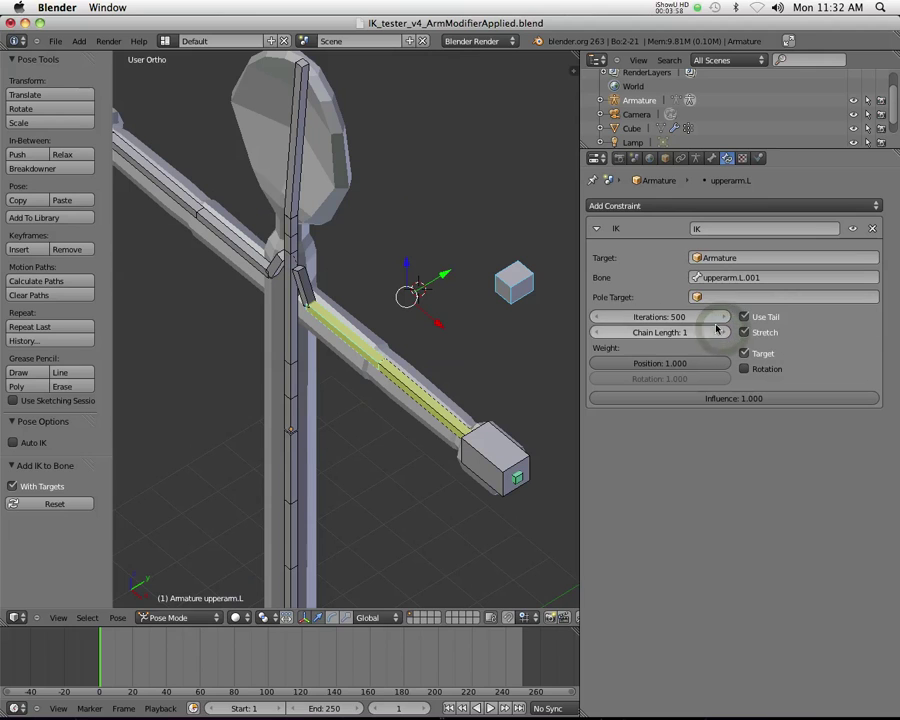
- Test the arm's IK by moving handIK.L inward and up, about -3.28 in X and 2.03 in Z
{"action": "right_click", "coordinate": [503, 287]}
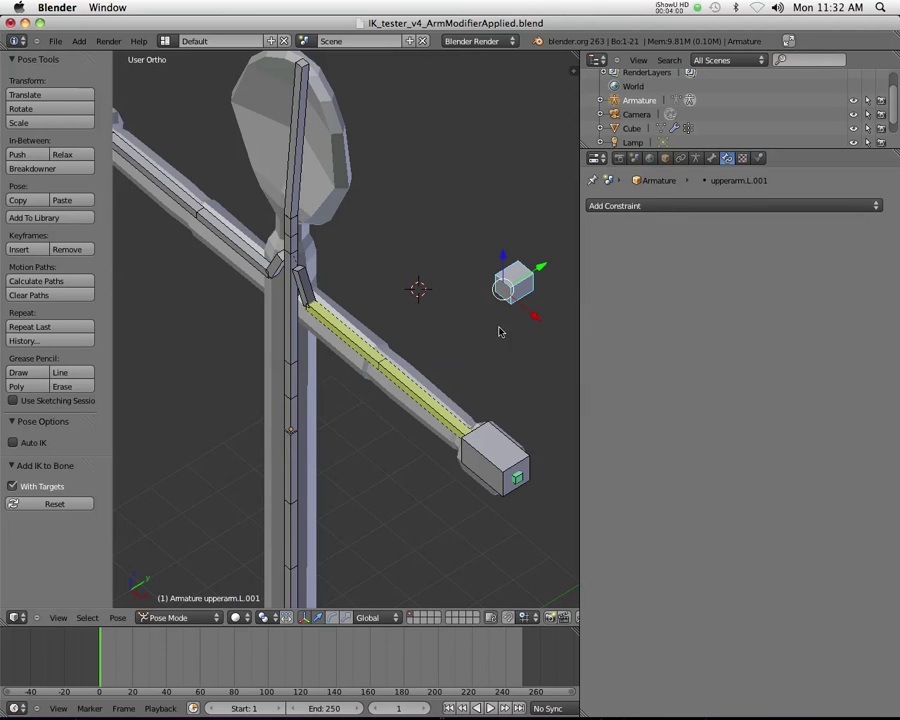
{"action": "right_click", "coordinate": [463, 483]}
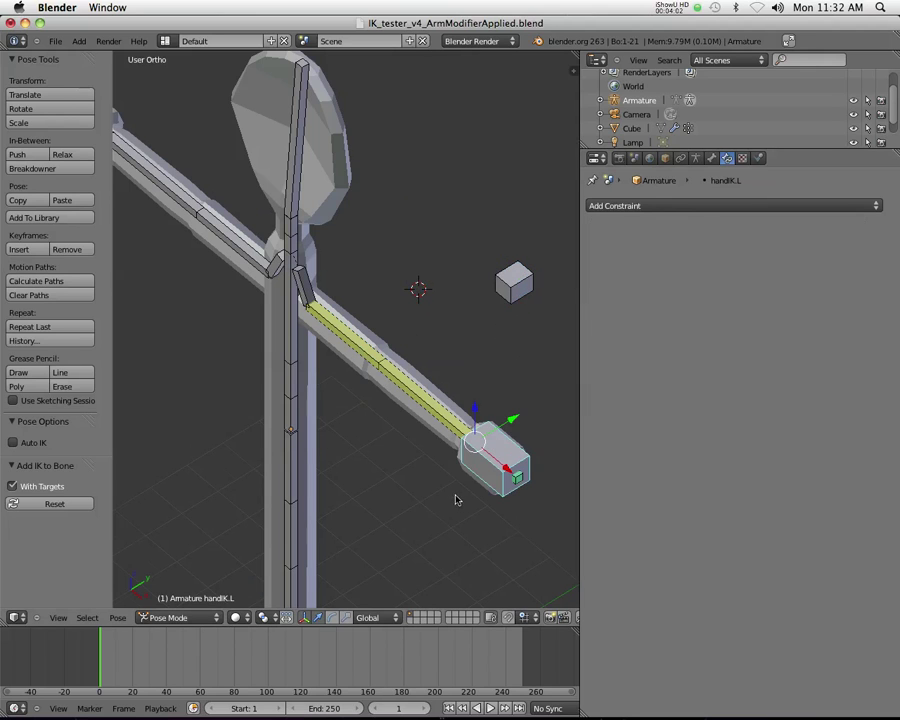
{"action": "middle_click_drag", "start_coordinate": [454, 495], "coordinate": [455, 497]}
{"action": "key", "text": "g"}
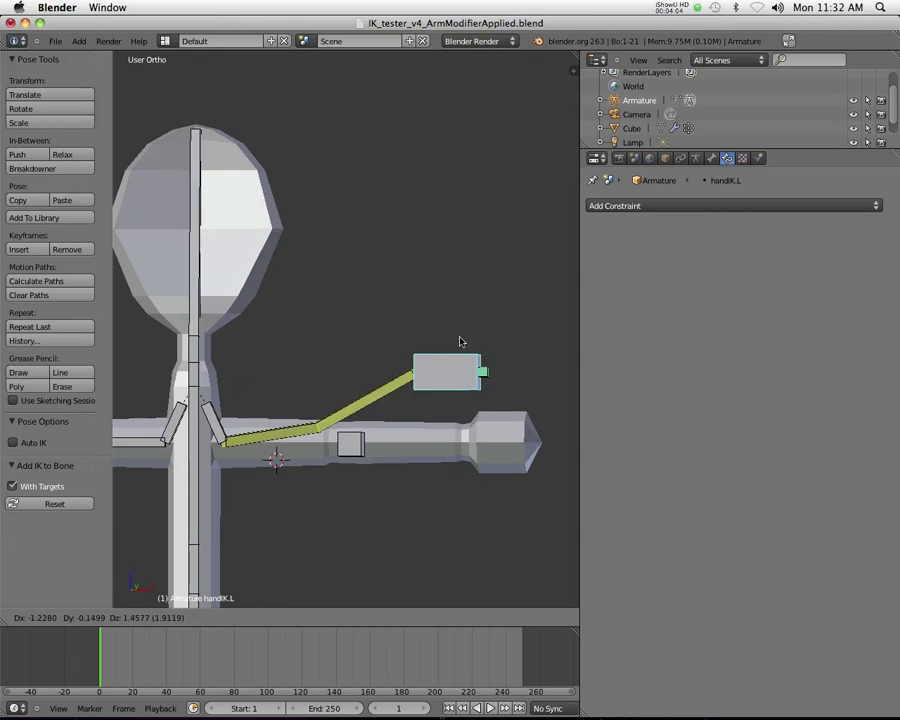
{"action": "left_click", "coordinate": [363, 316]}
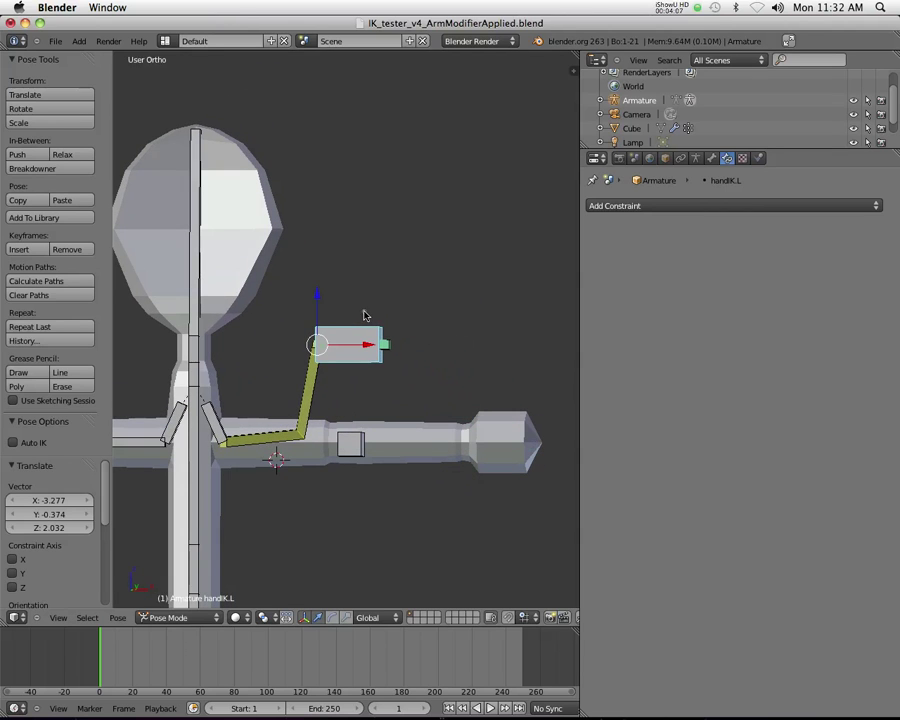
- Test the elbow control by moving the detached elbow bone along Y, ending with a forward move of about 3.97 units past the hand
{"action": "middle_click_drag", "start_coordinate": [364, 312], "coordinate": [430, 273]}
{"action": "right_click", "coordinate": [443, 238]}
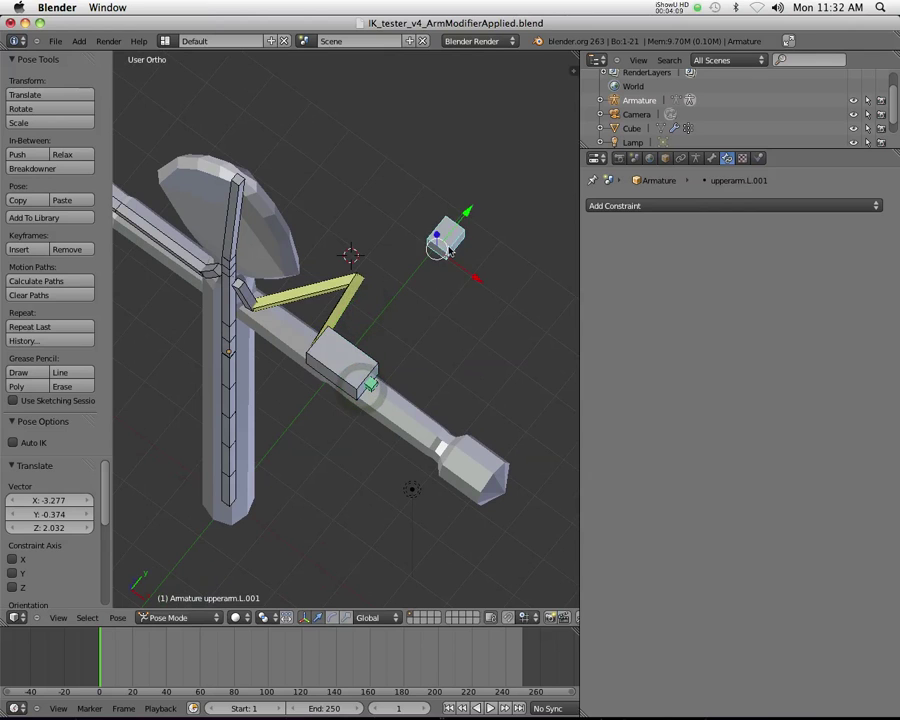
{"action": "key", "text": "g"}
{"action": "key", "text": "y"}
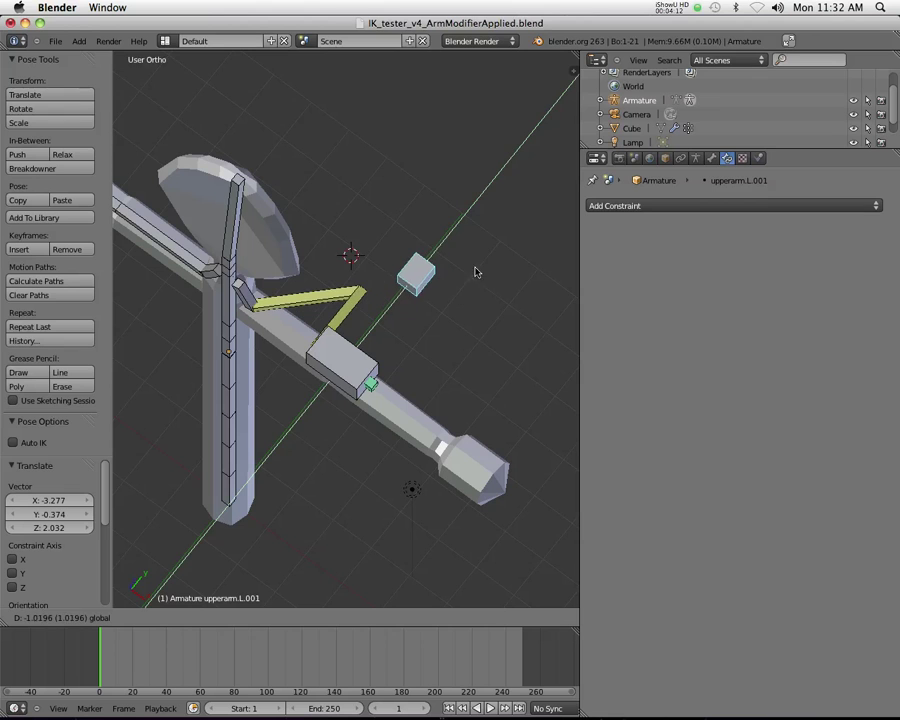
{"action": "left_click", "coordinate": [492, 238]}
{"action": "middle_click_drag", "start_coordinate": [492, 238], "coordinate": [376, 414]}
{"action": "key", "text": "g"}
{"action": "key", "text": "y"}
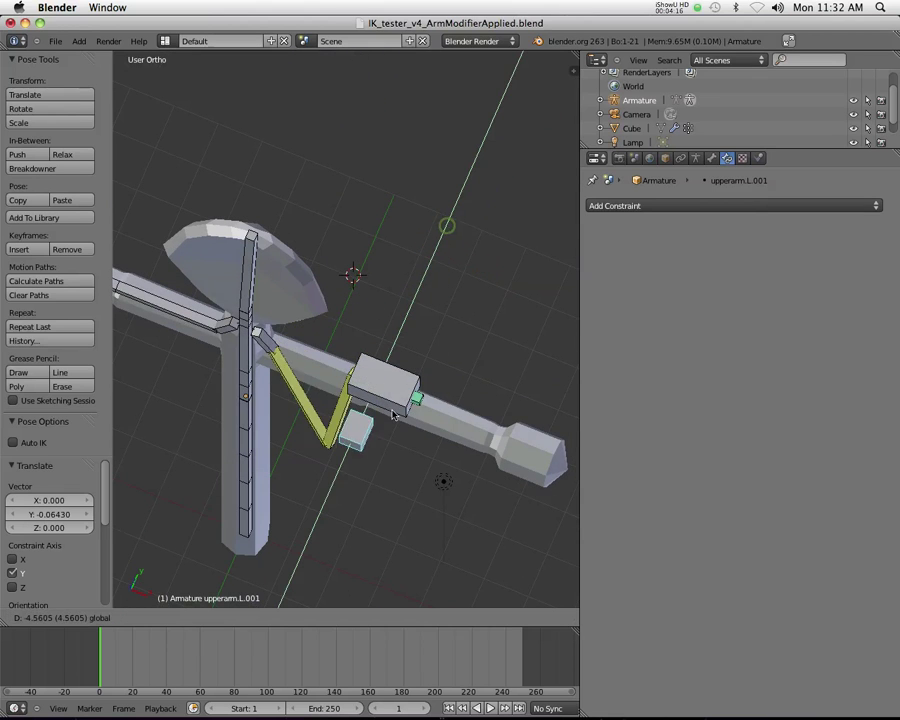
{"action": "left_click", "coordinate": [444, 392]}
- Move the detached elbow bone about 2.7 units along Y to behind the arm again
{"action": "middle_click_drag", "start_coordinate": [444, 392], "coordinate": [297, 430]}
{"action": "key", "text": "g"}
{"action": "key", "text": "y"}
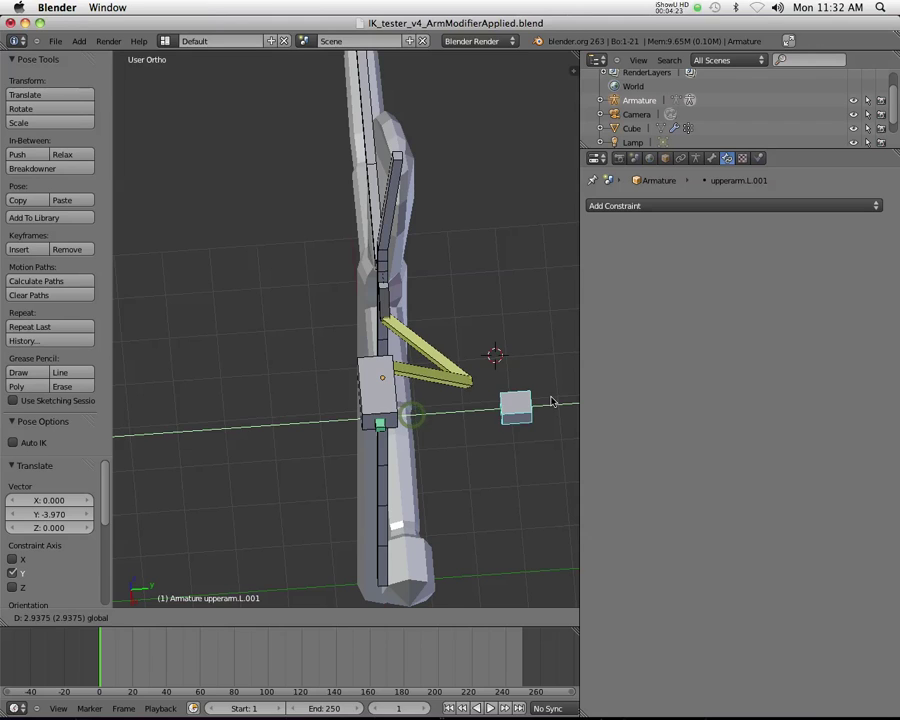
{"action": "left_click", "coordinate": [534, 401]}
{"action": "scroll", "coordinate": [515, 406], "scroll_direction": "down", "scroll_amount": 3}
{"action": "middle_click_drag", "start_coordinate": [515, 406], "coordinate": [478, 342]}
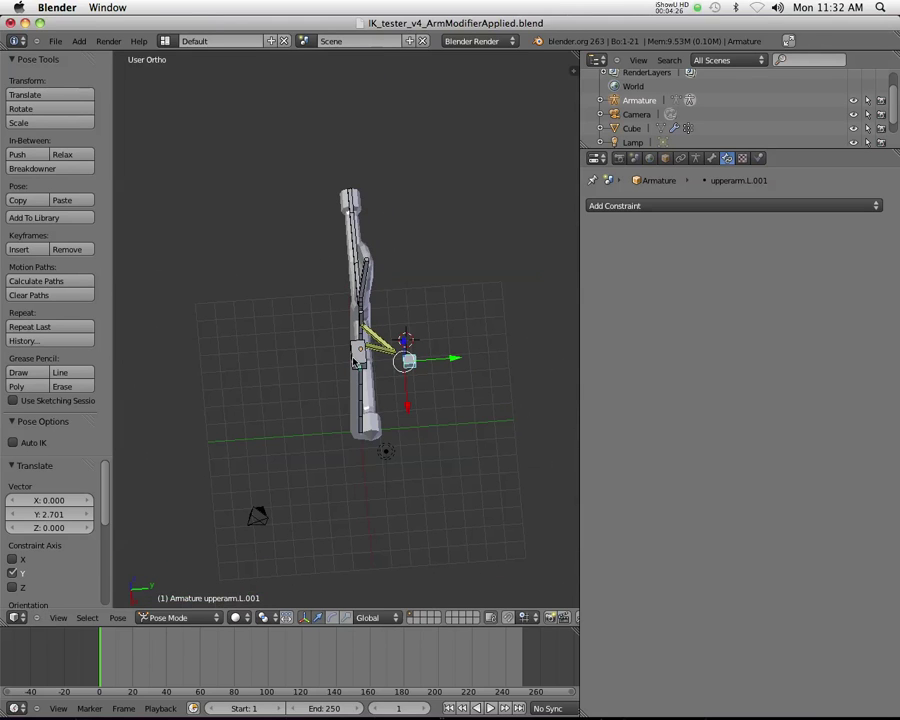
- Move the detached elbow bone along Y toward the arm, finishing with a small shift of about -0.129 units
{"action": "scroll", "coordinate": [352, 360], "scroll_direction": "up", "scroll_amount": 3}
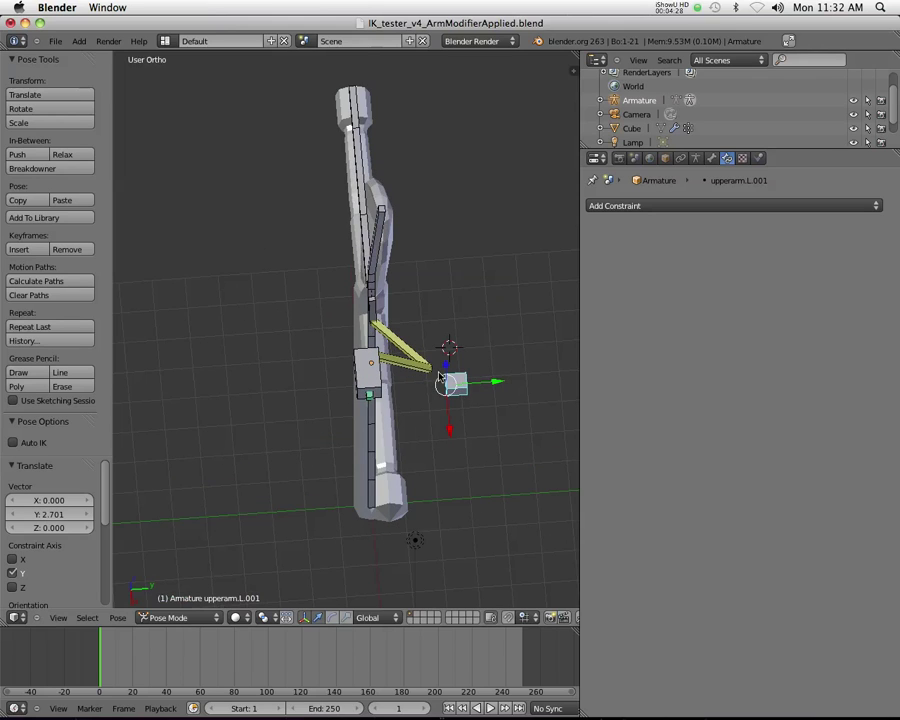
{"action": "left_click_drag", "start_coordinate": [500, 387], "coordinate": [430, 388]}
{"action": "middle_click_drag", "start_coordinate": [430, 388], "coordinate": [453, 375]}
{"action": "left_click_drag", "start_coordinate": [424, 381], "coordinate": [418, 388]}
- Test the arm by moving handIK.L outward and down, about 0.705 in X, -0.785 in Y and -2.014 in Z
{"action": "middle_click_drag", "start_coordinate": [418, 388], "coordinate": [378, 400]}
{"action": "right_click", "coordinate": [386, 335]}
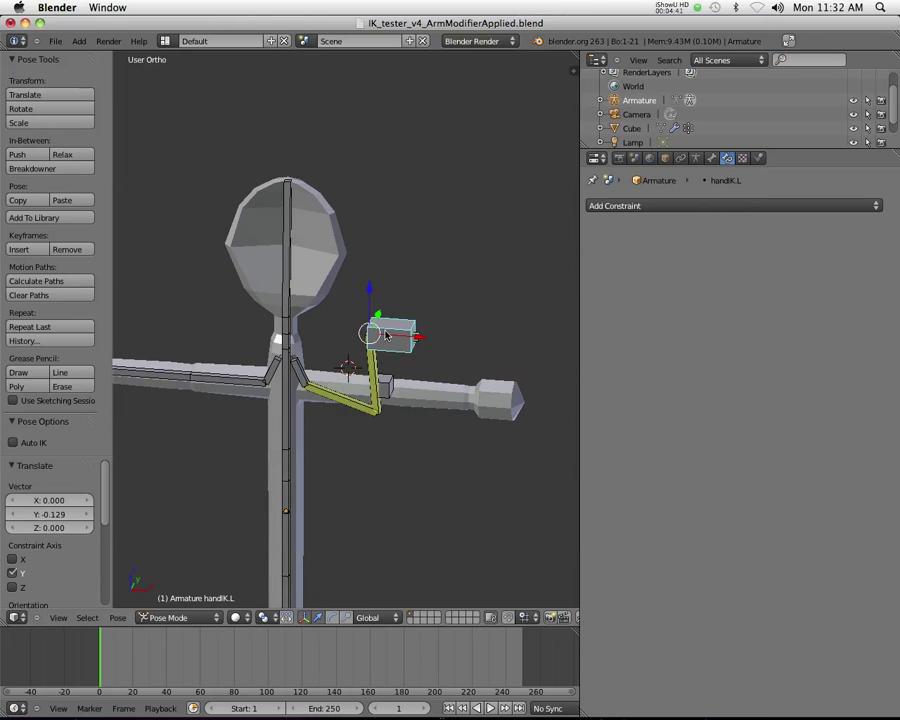
{"action": "key", "text": "g"}
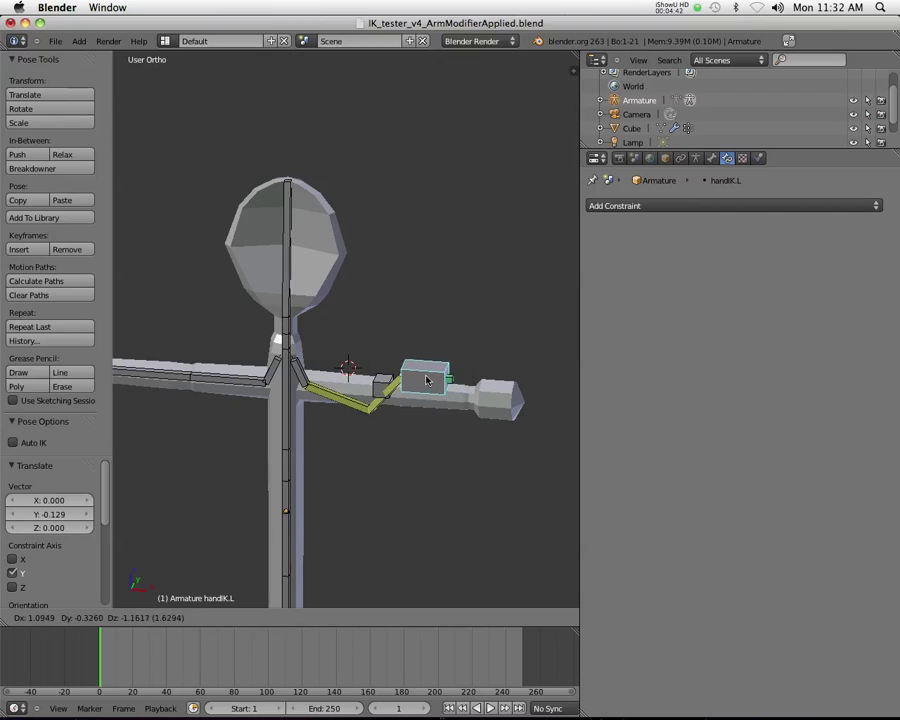
{"action": "left_click", "coordinate": [411, 411]}
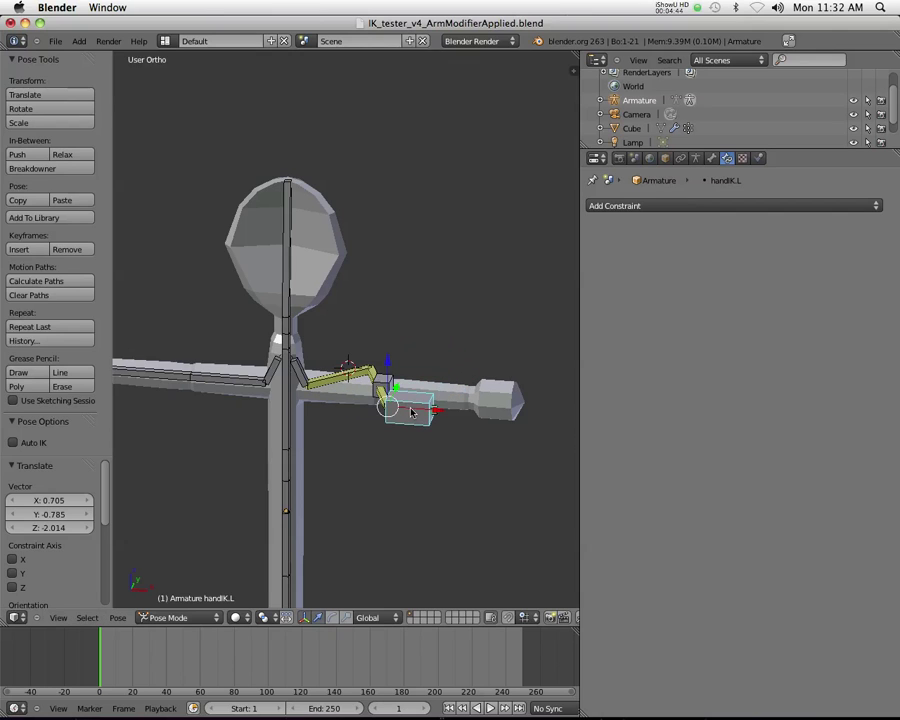
- Lower the detached elbow bone about 1.41 units in Z, then pull it about 2.78 units along Y to behind the body
{"action": "right_click", "coordinate": [384, 386]}
{"action": "key", "text": "g"}
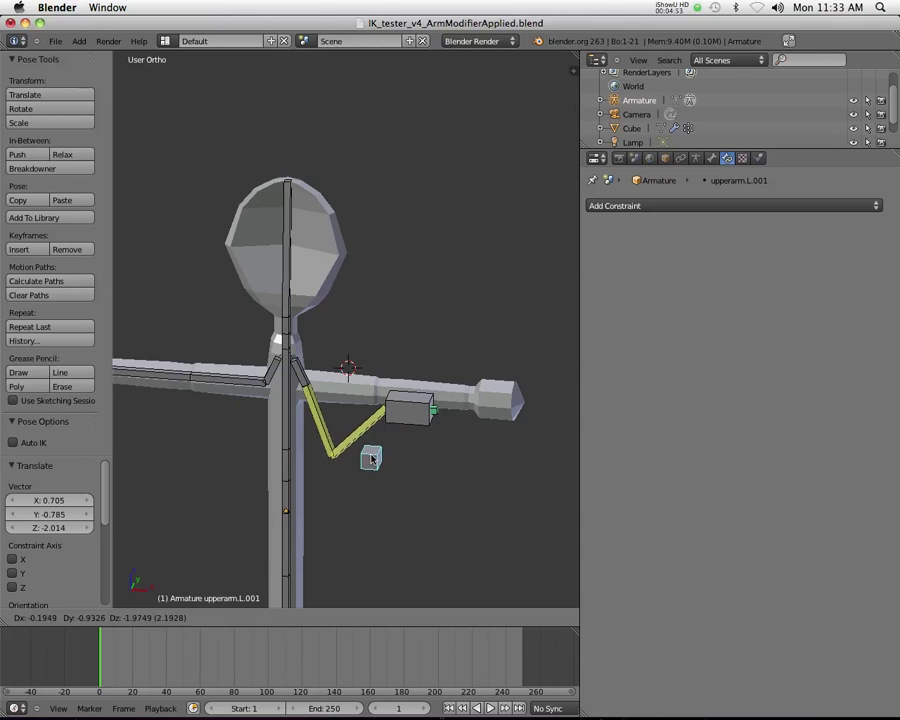
{"action": "left_click", "coordinate": [371, 458]}
{"action": "middle_click_drag", "start_coordinate": [414, 466], "coordinate": [343, 470]}
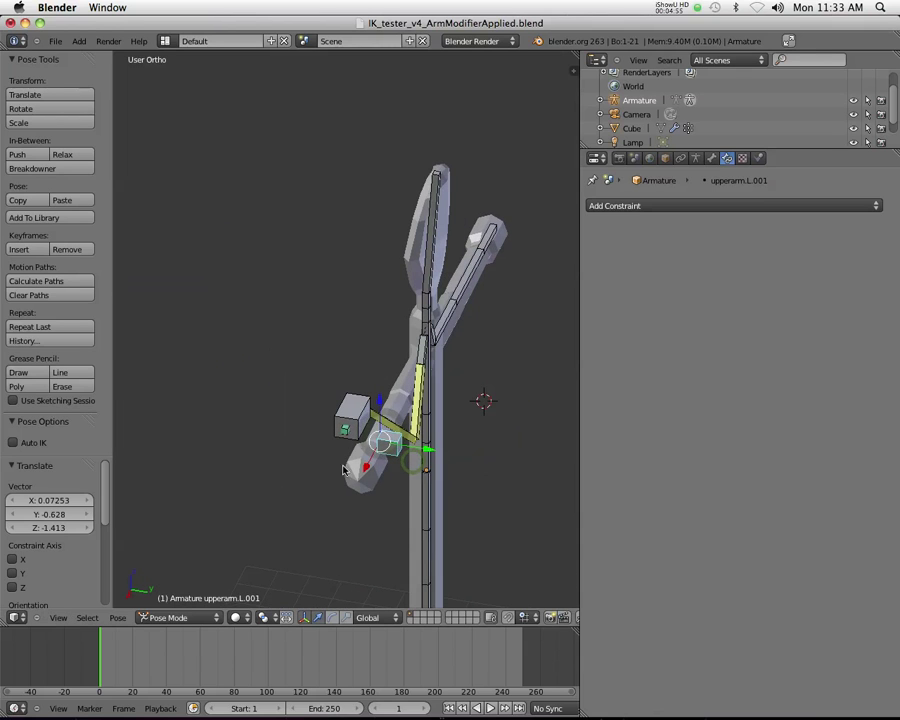
{"action": "left_click_drag", "start_coordinate": [428, 450], "coordinate": [520, 458]}
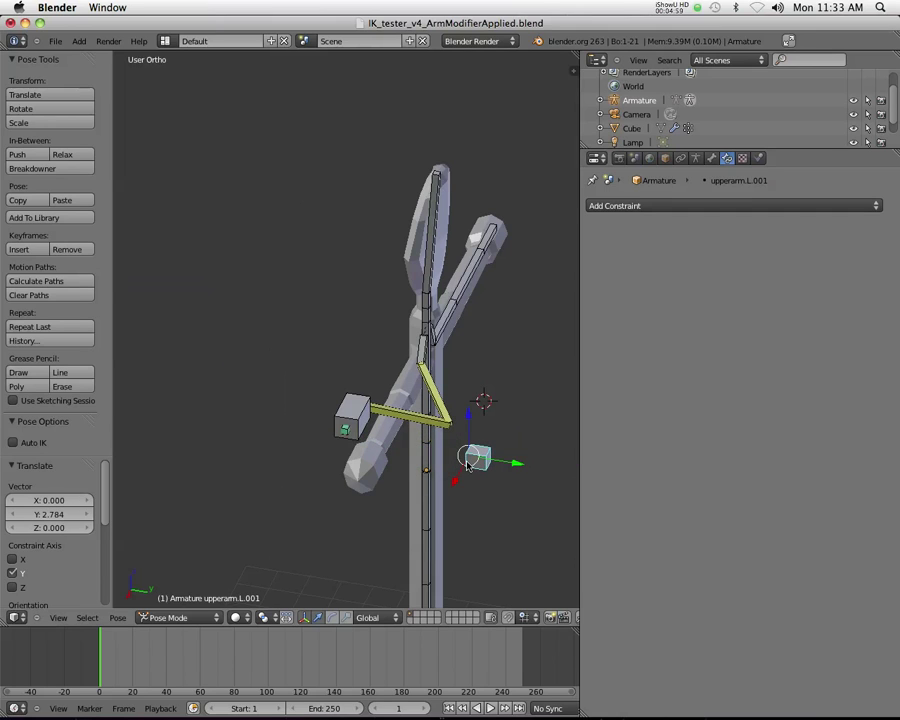